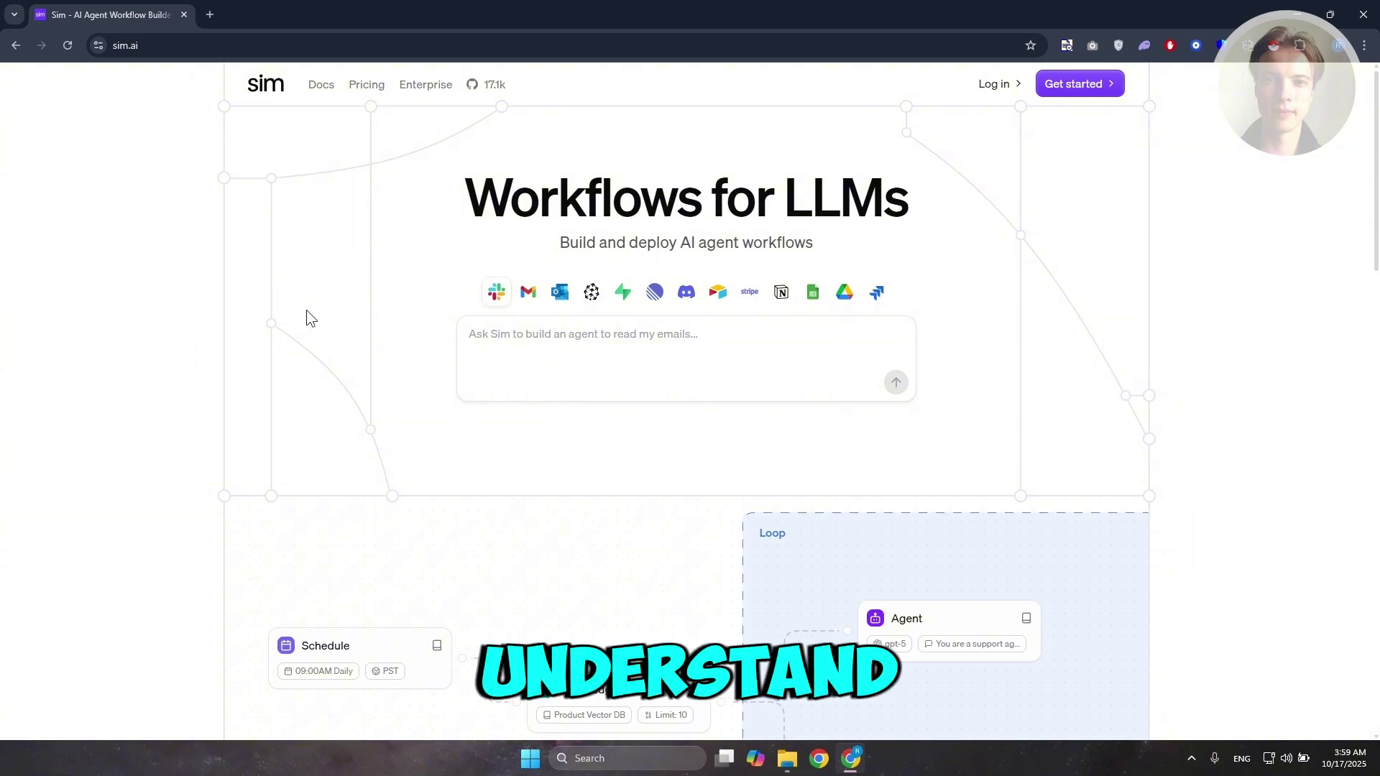
- Ask Sim for help building an email reader that creates an excel sheet
scroll(381, 460, down, 7)
scroll(380, 456, down, 2)
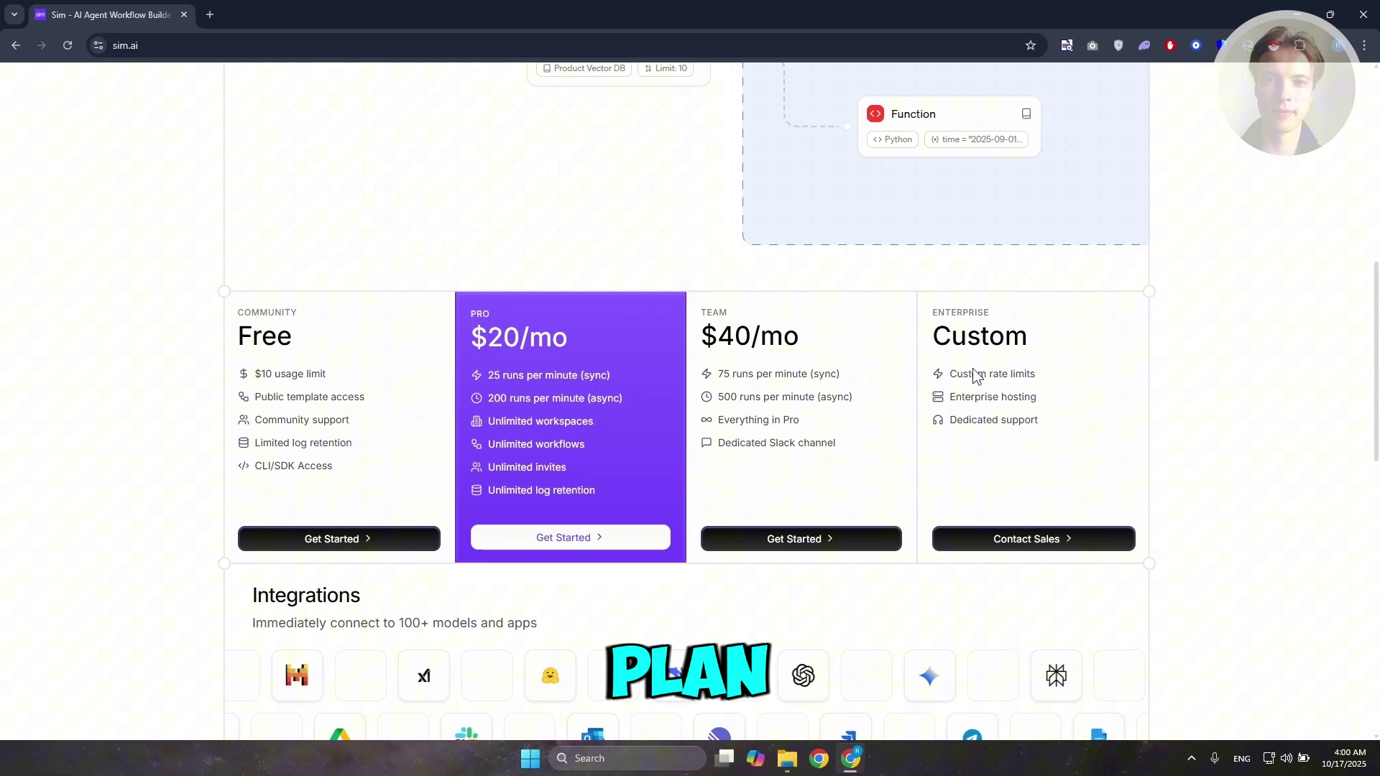
scroll(249, 545, up, 9)
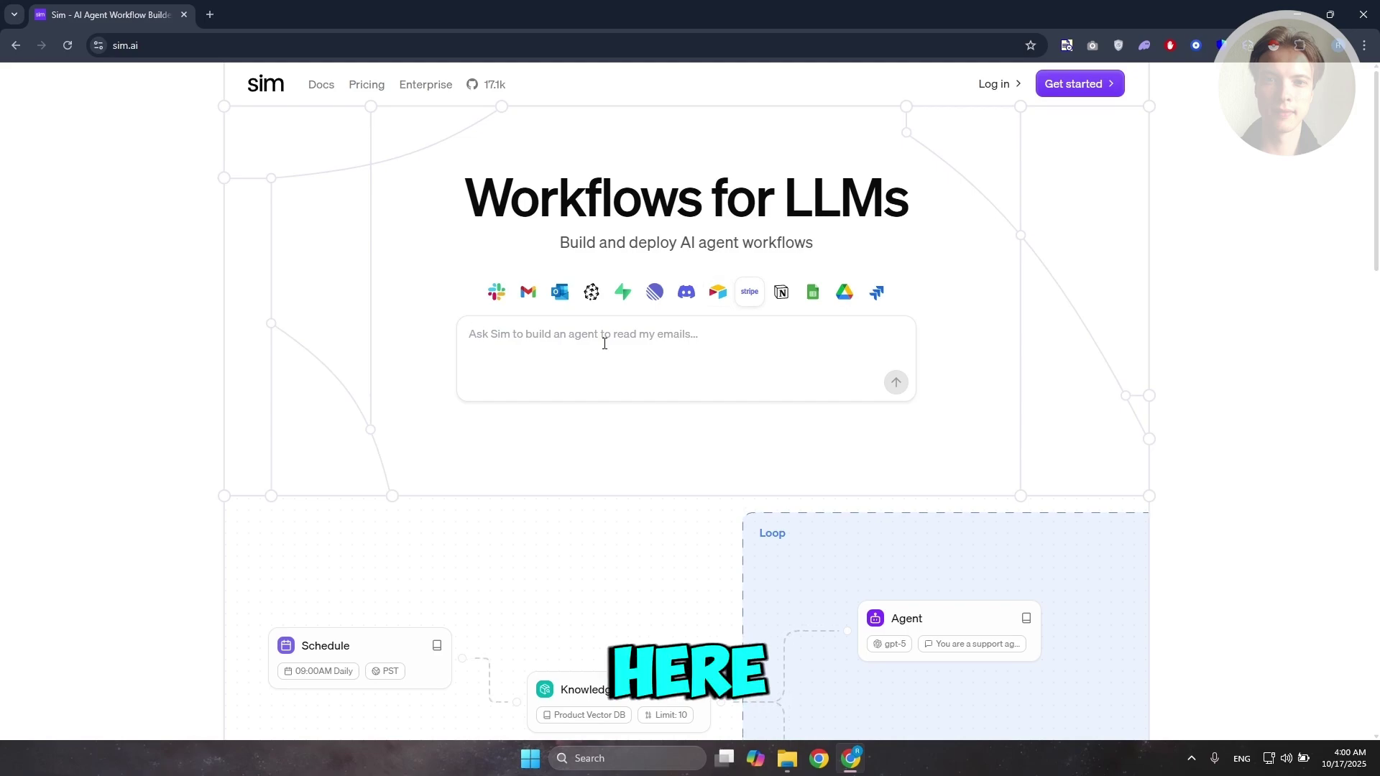
text(he)
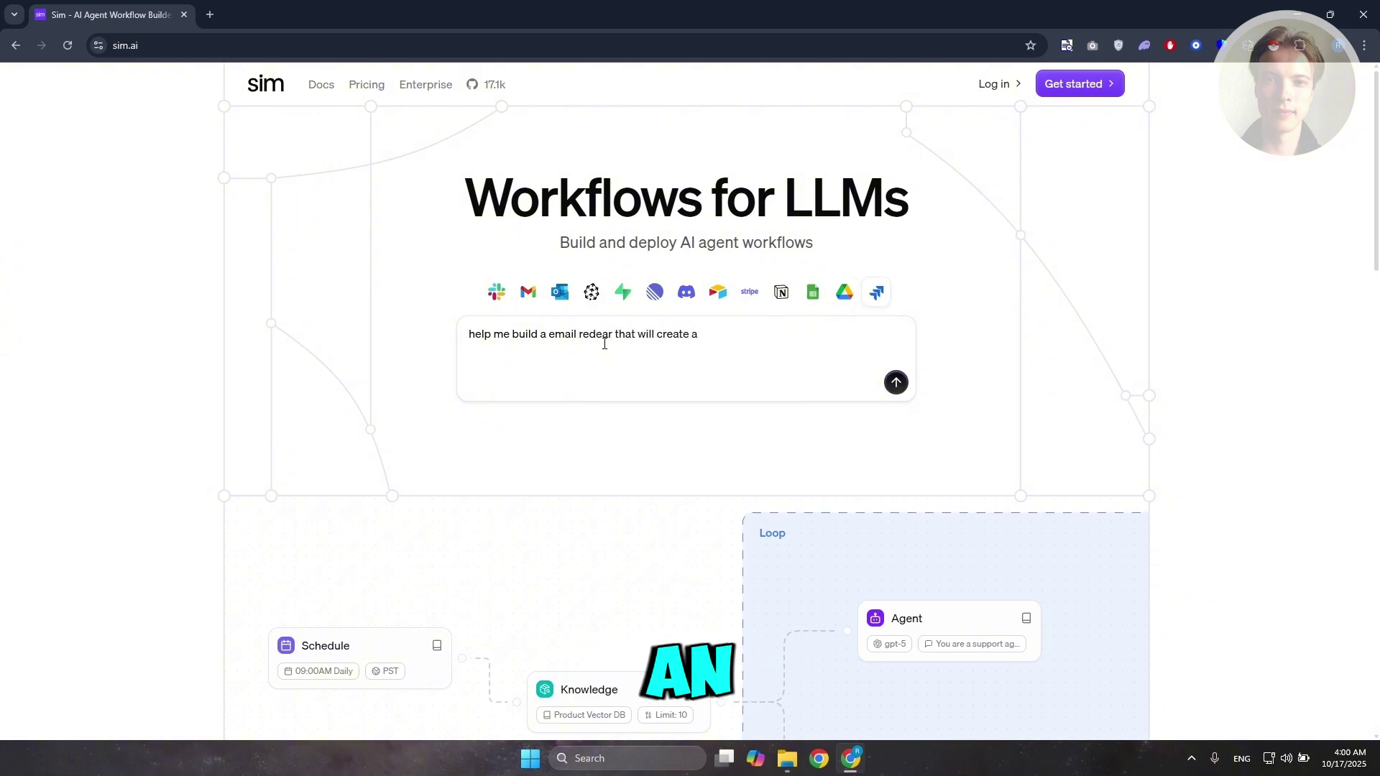
text(exc)
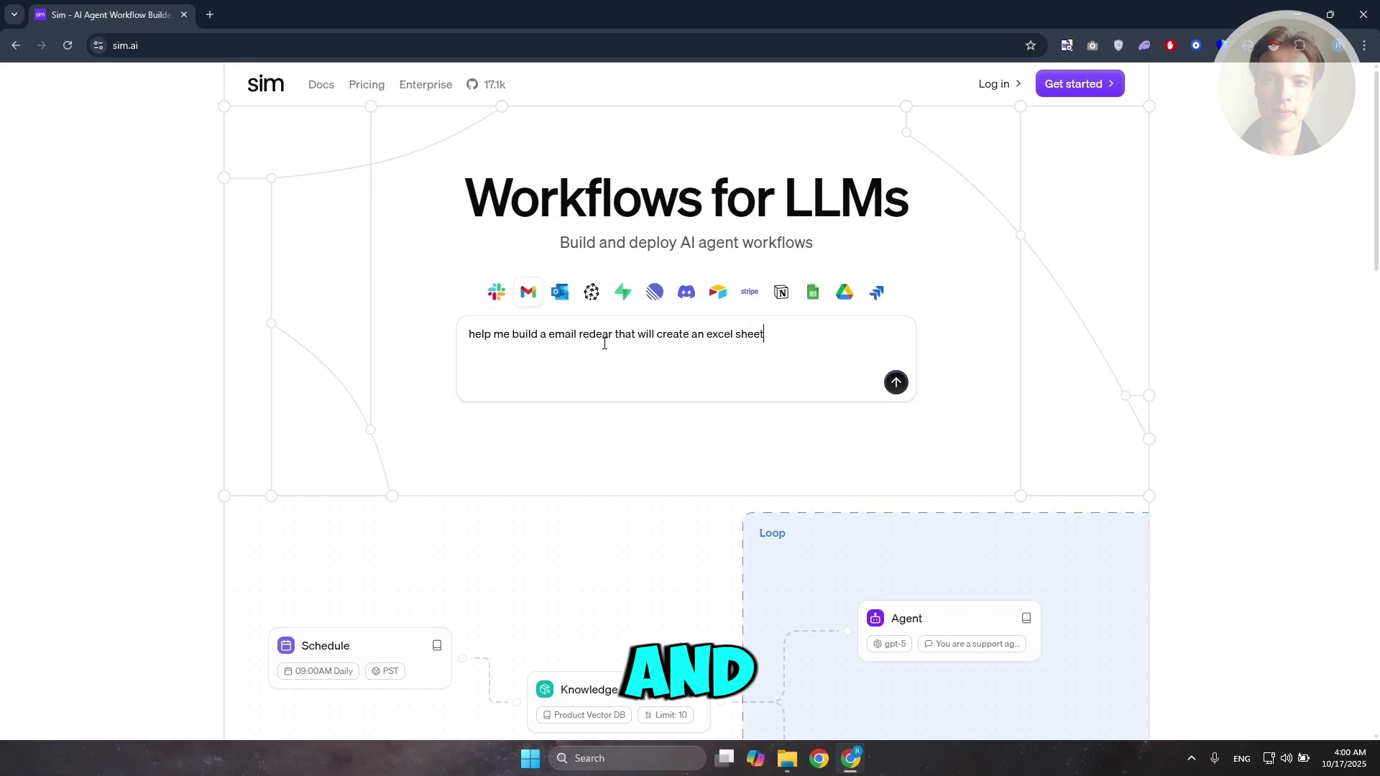
text(el sheet)
key(Return)
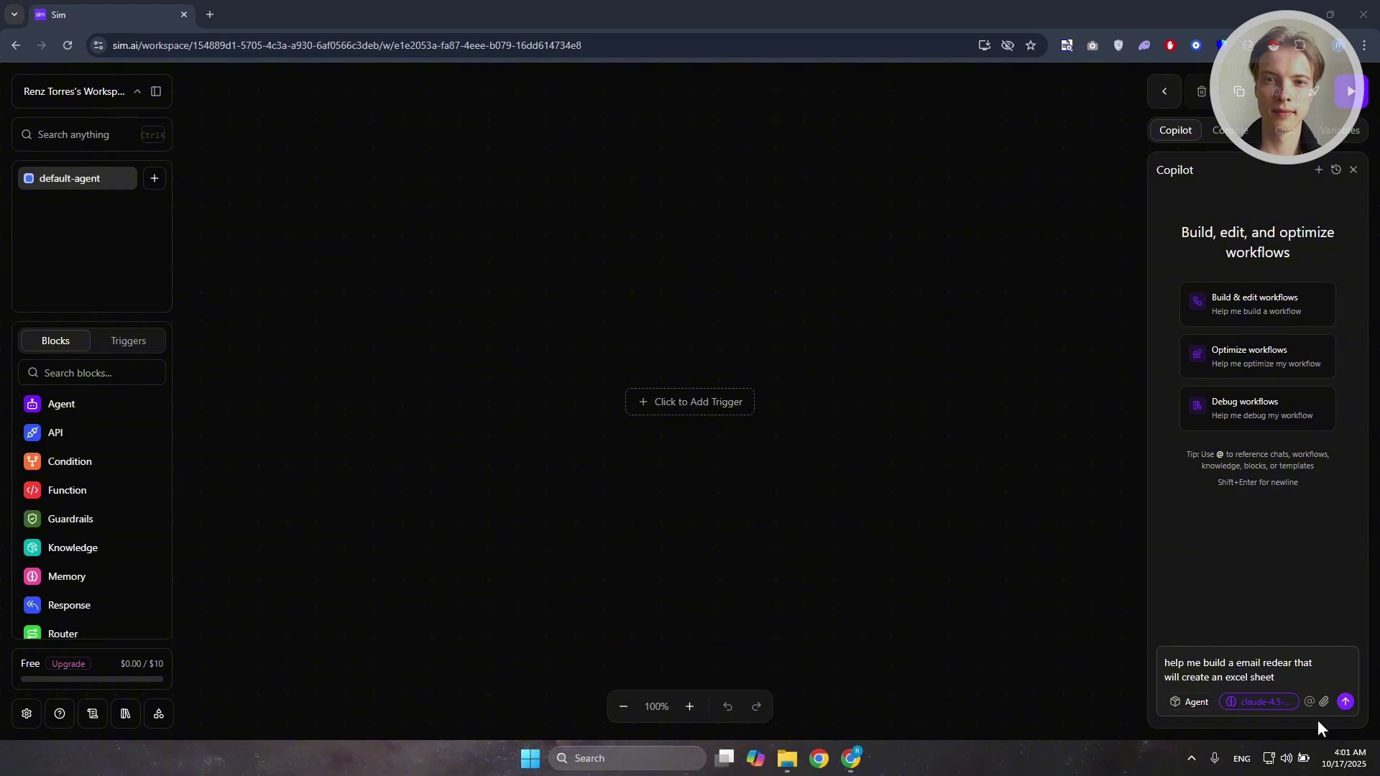
- Correct 'redear' to 'reader' in the Copilot prompt
click(1287, 674)
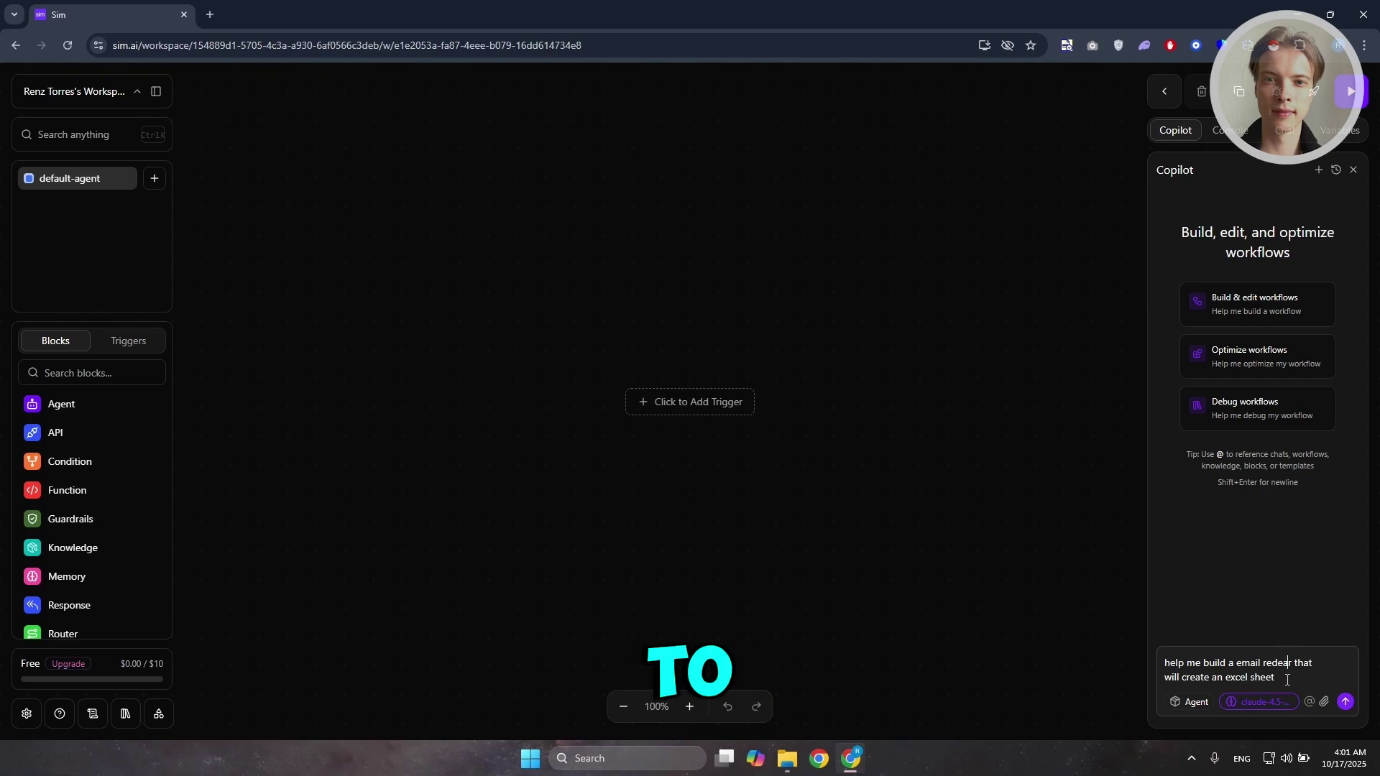
click(1273, 663)
text(a)
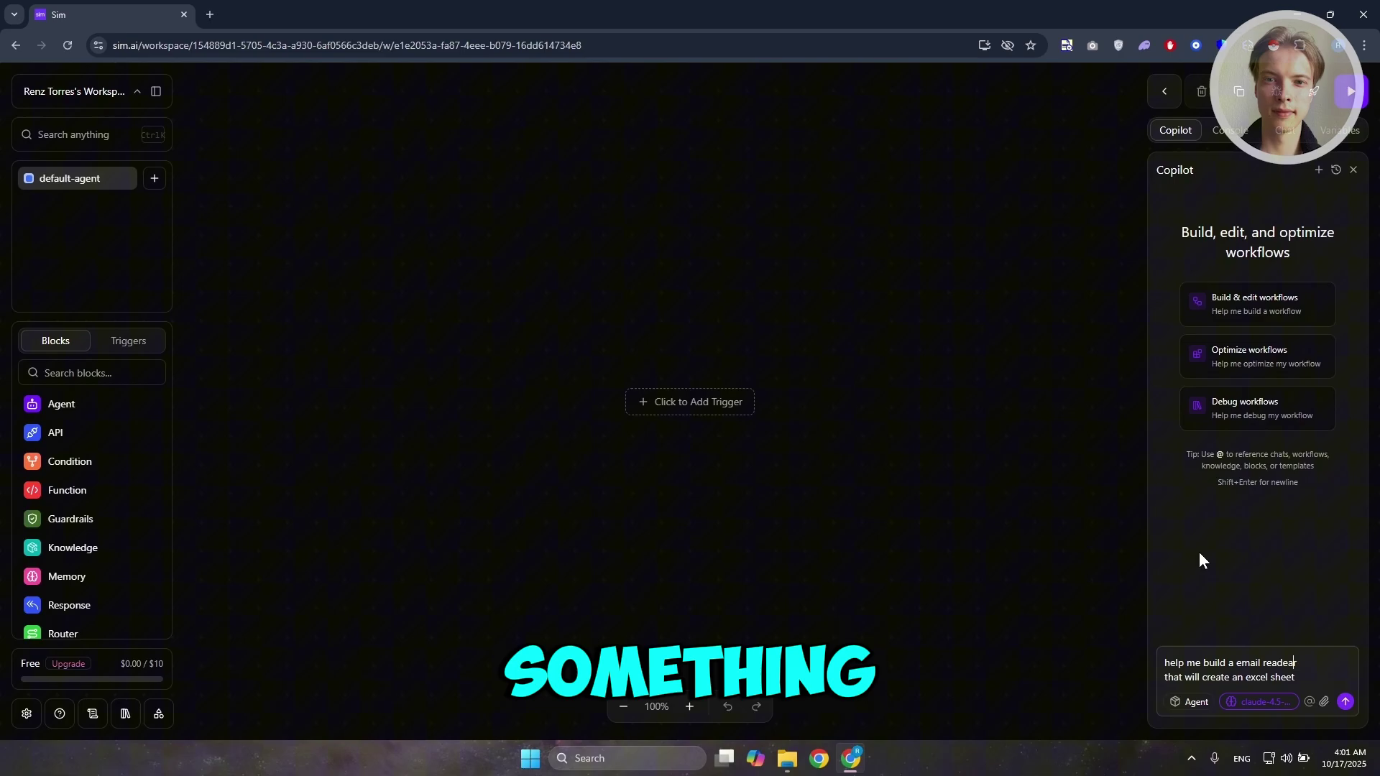
key(Delete)
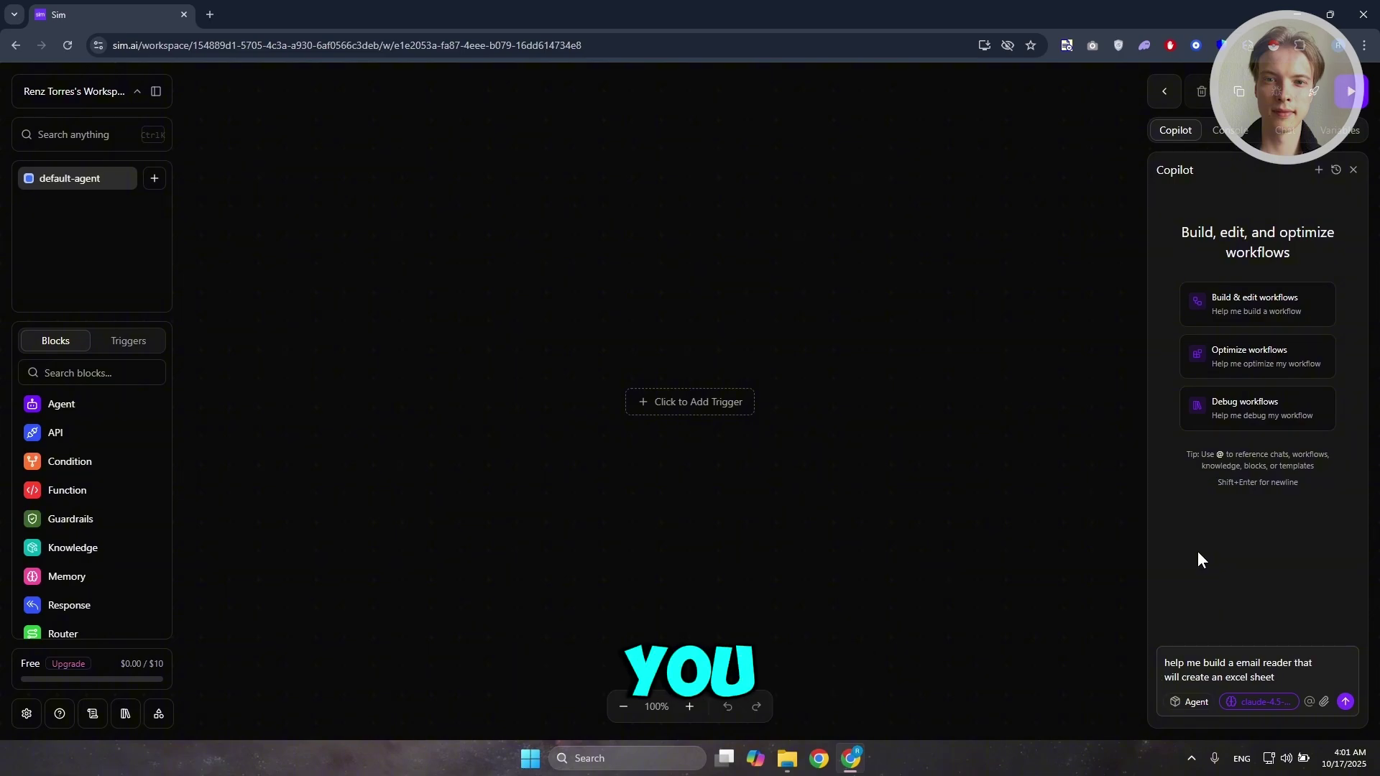
- Send the email-reader prompt to Copilot and check the Console, Chat and Variables tabs
click(1346, 702)
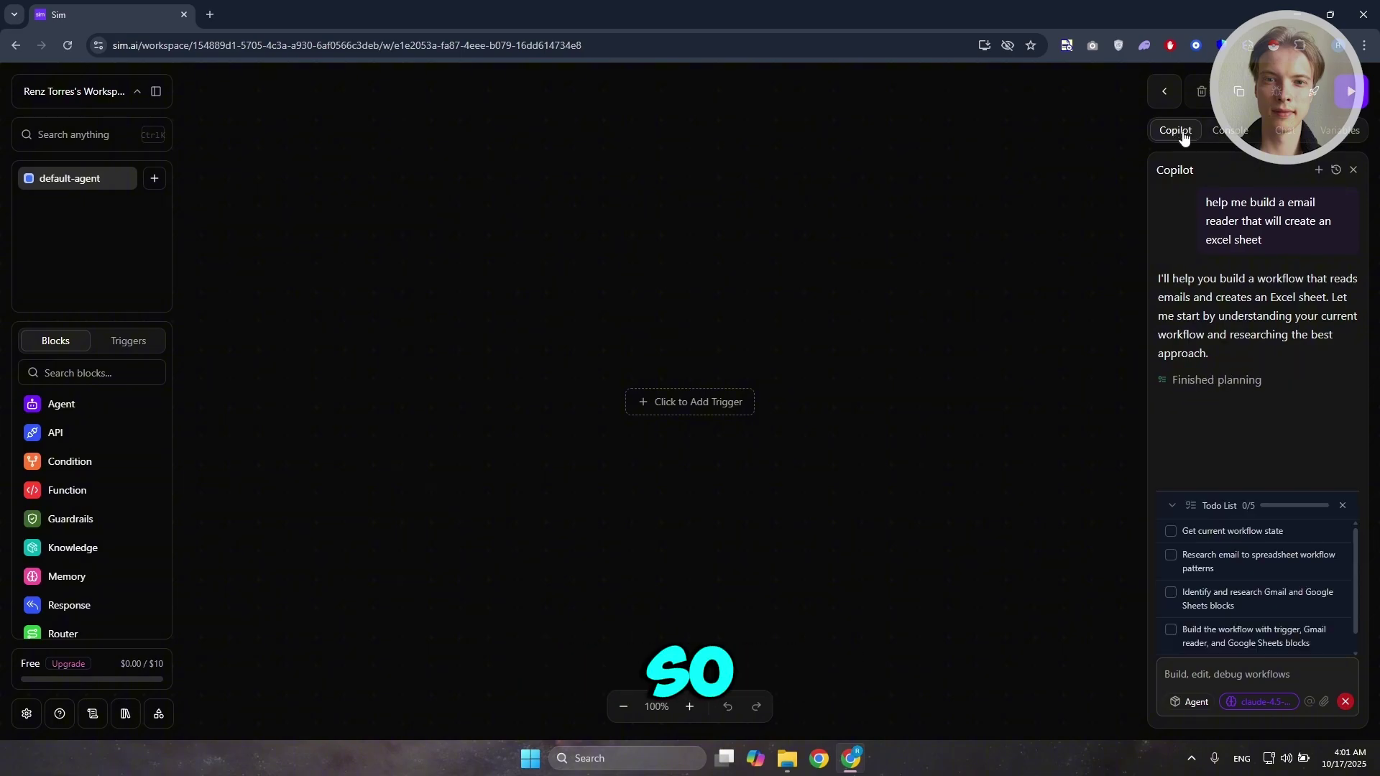
click(1228, 131)
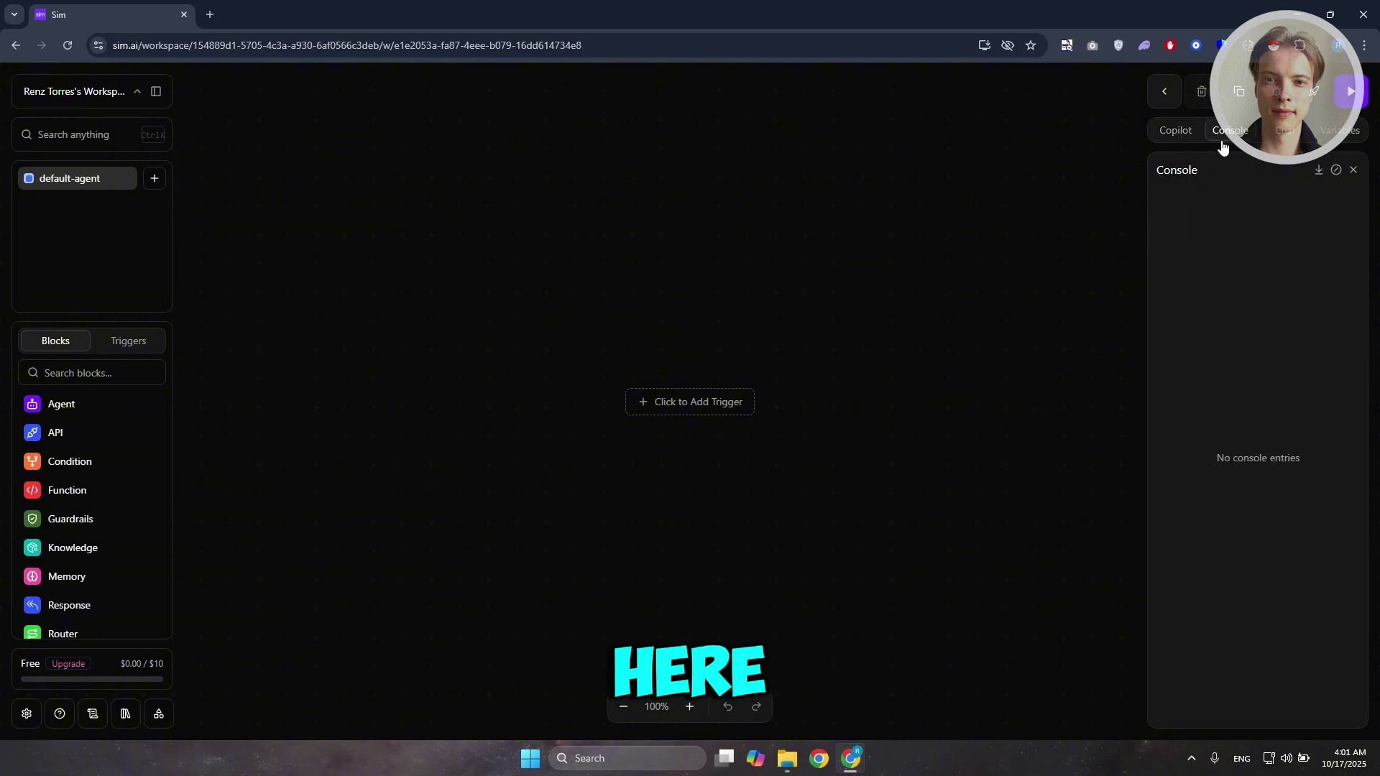
click(1287, 135)
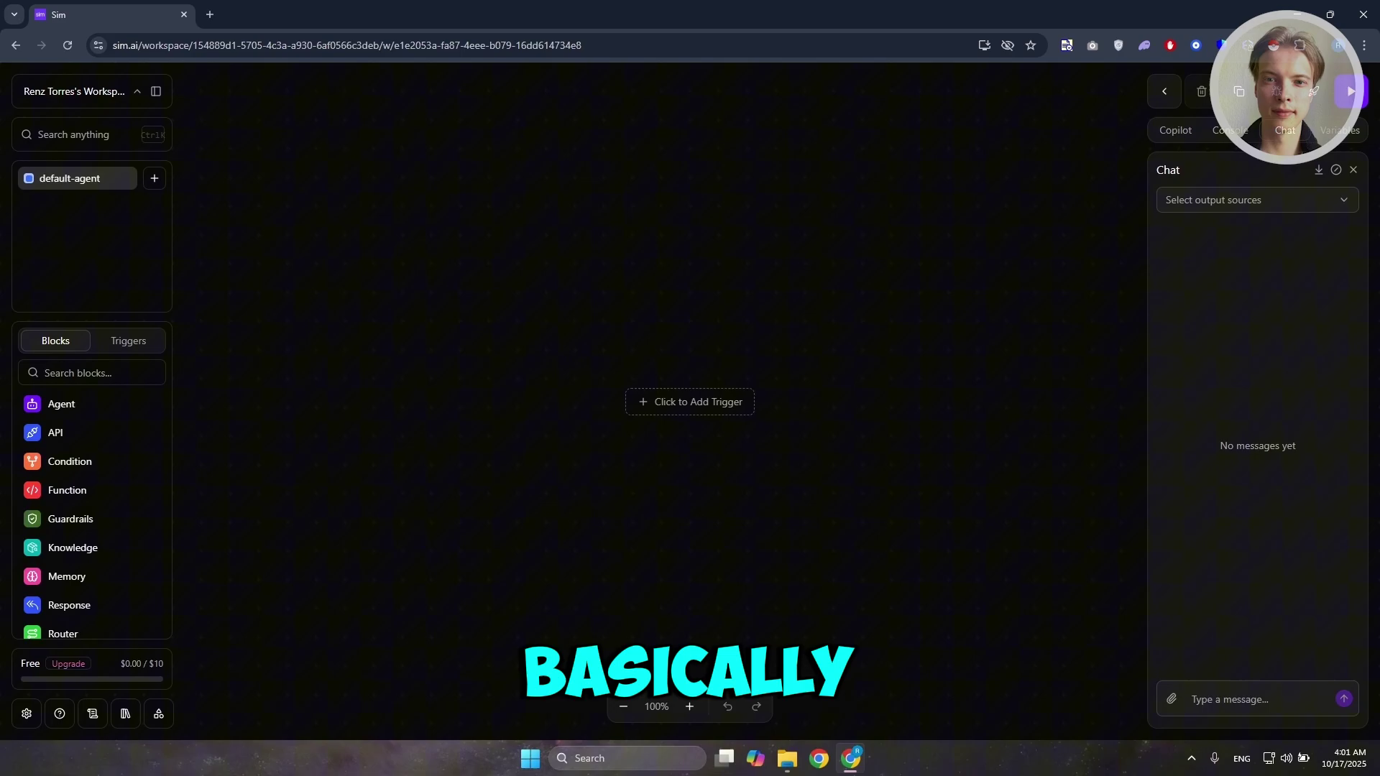
click(1340, 130)
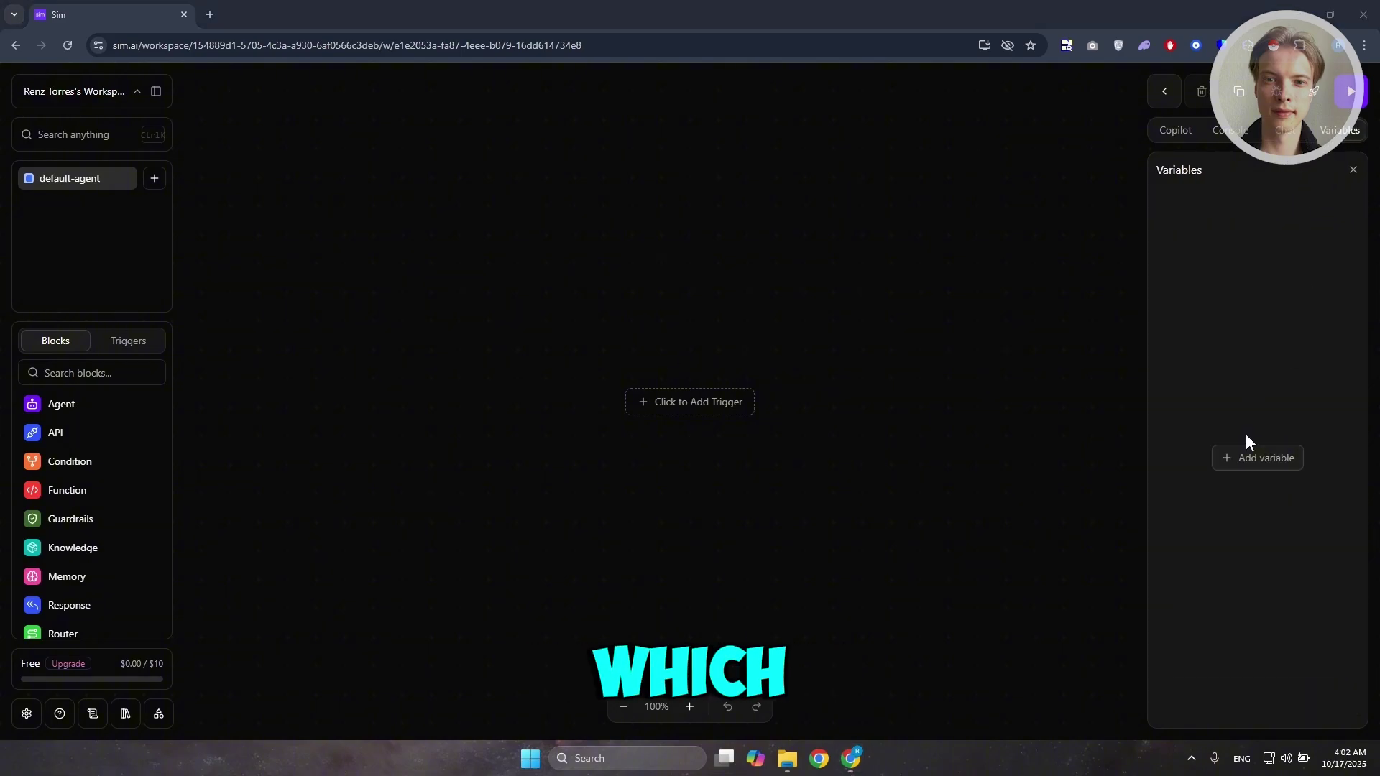
- Add variable1 with the Abc plain-text type and close the Variables panel
click(1245, 463)
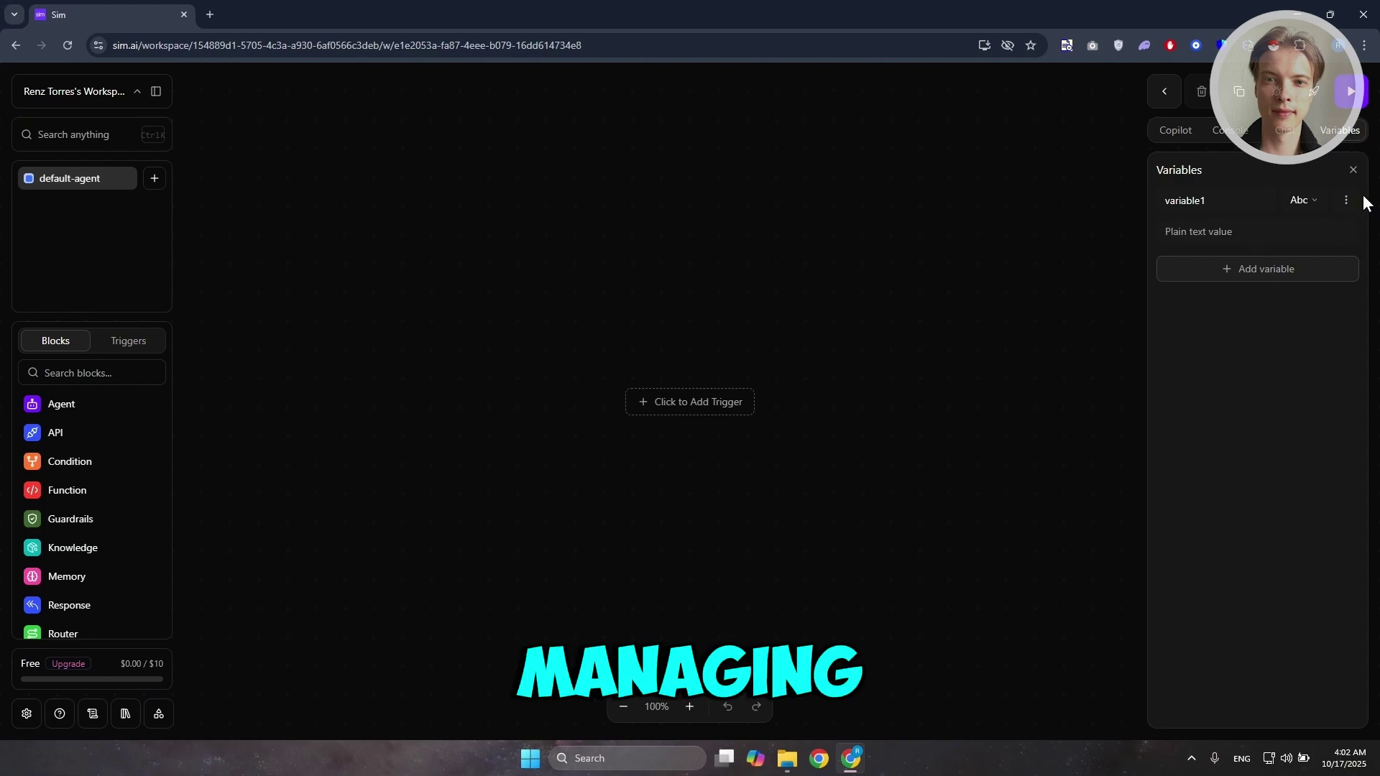
click(1309, 204)
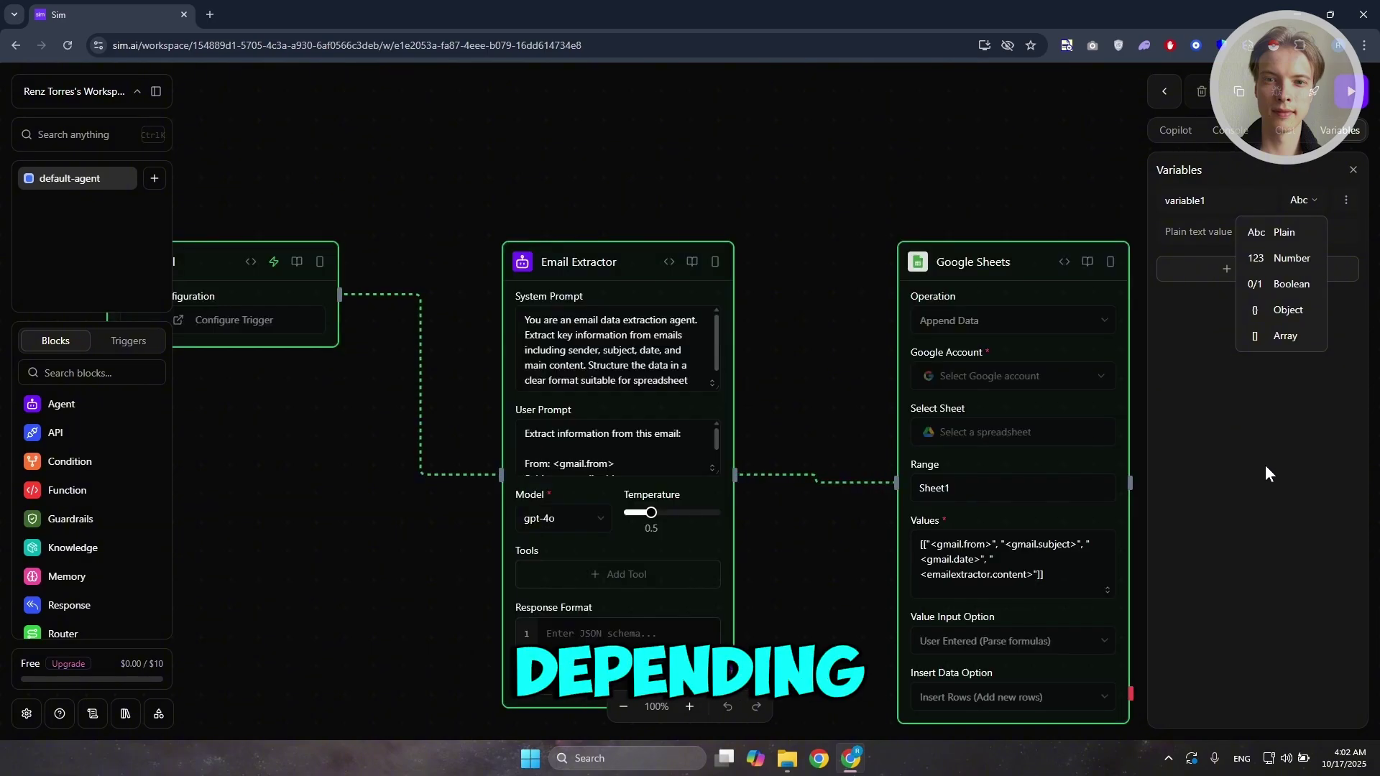
click(1254, 401)
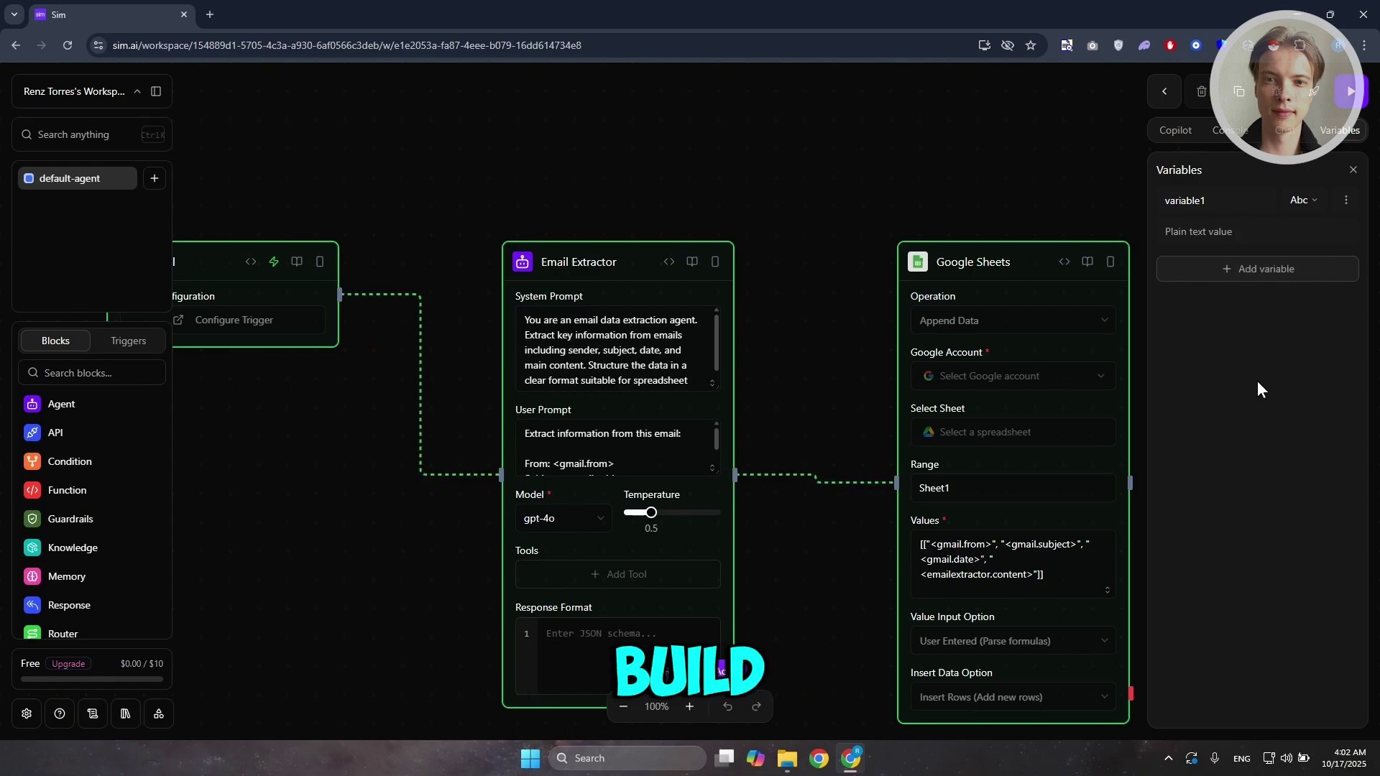
click(1356, 171)
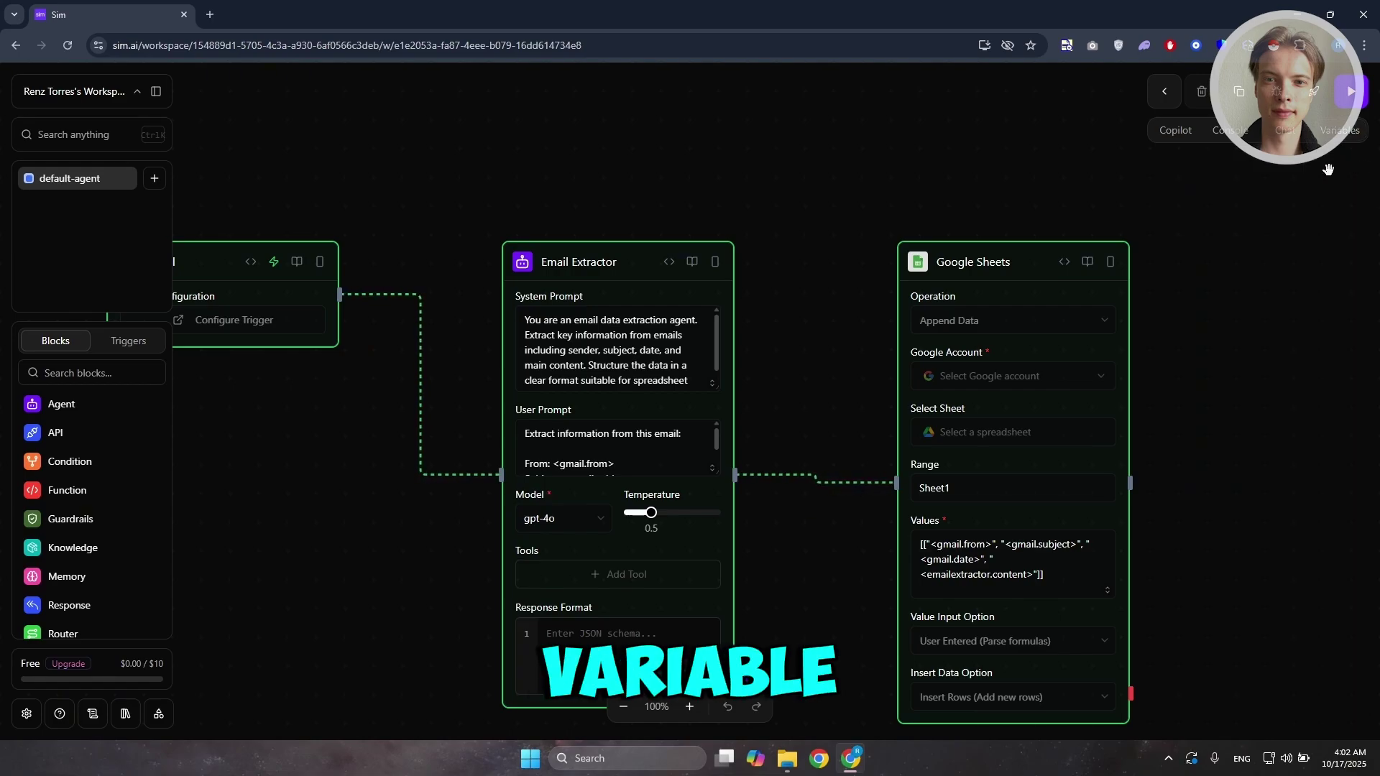
click(1177, 131)
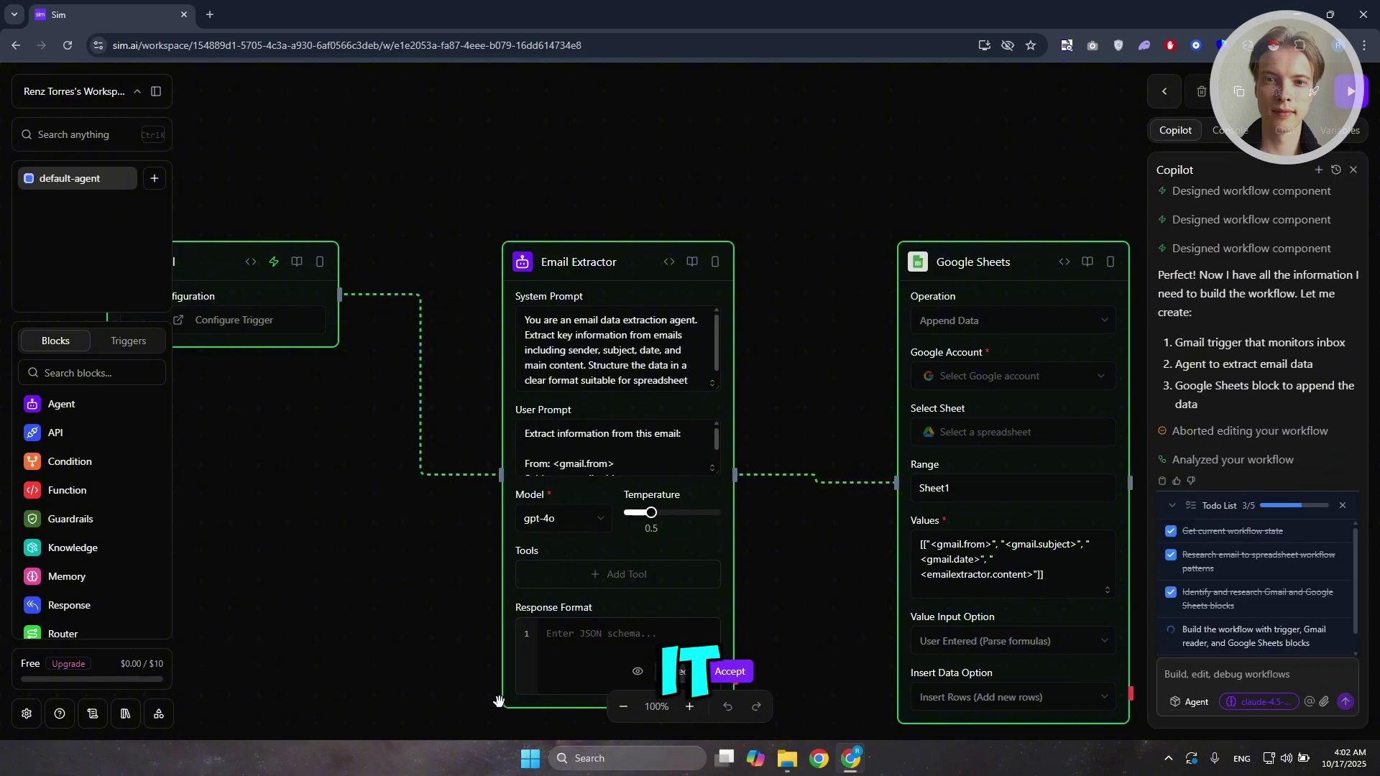
scroll(404, 568, down, 1)
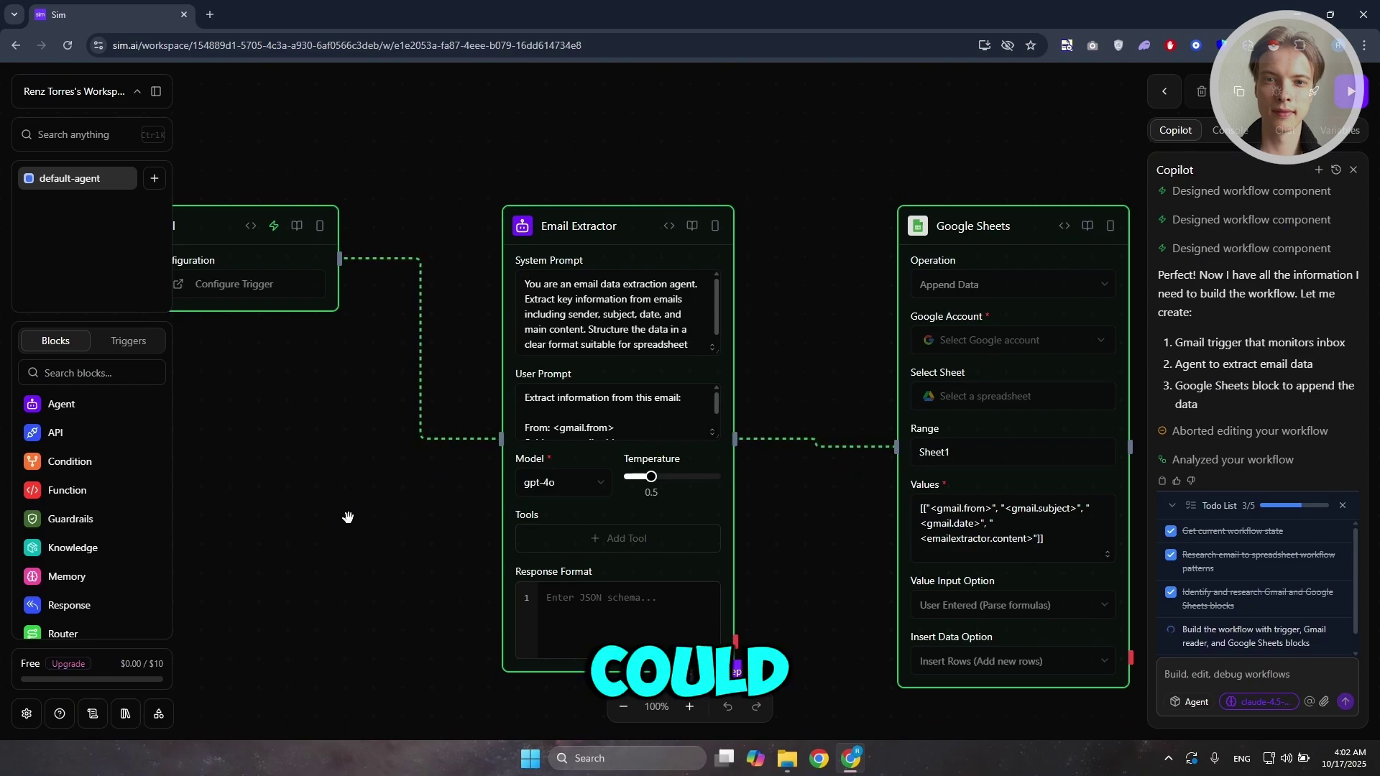
drag(389, 498, 426, 388)
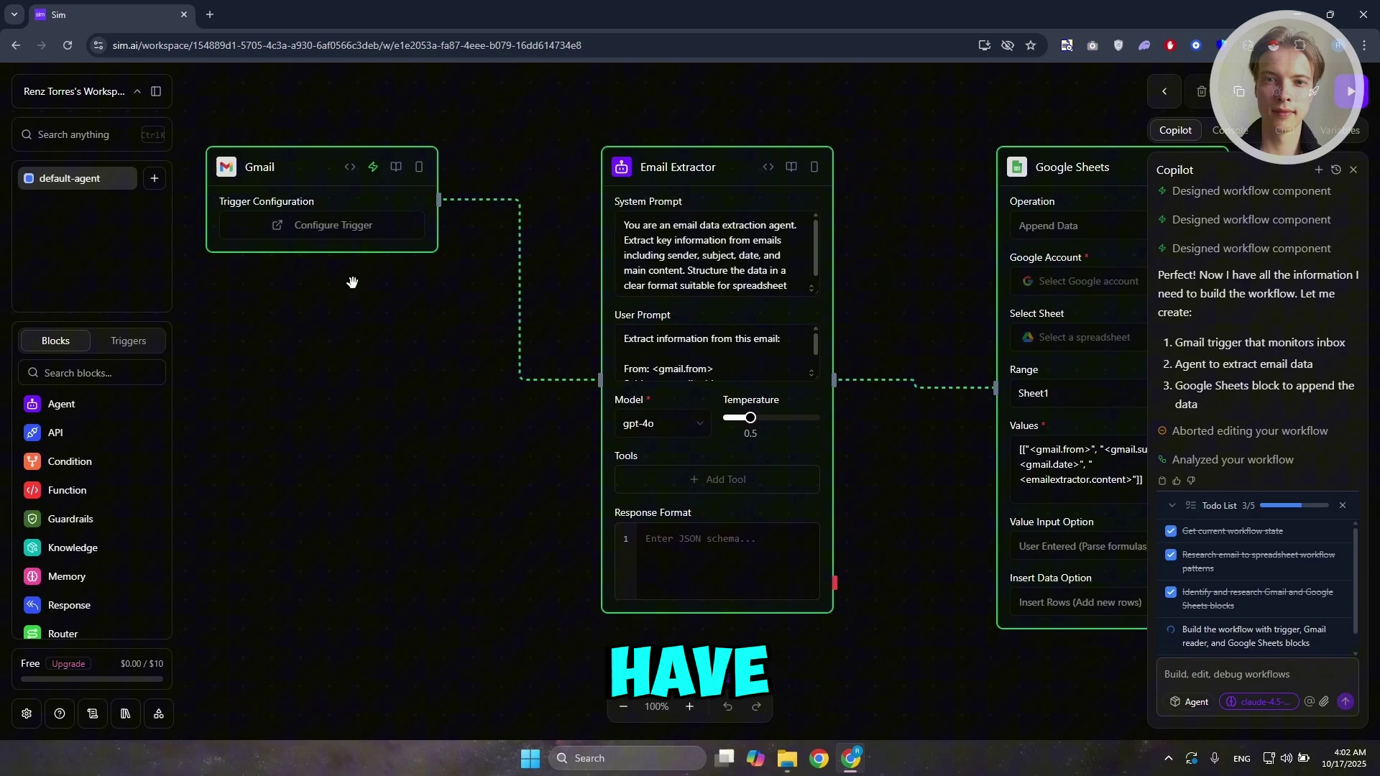
drag(529, 471, 400, 462)
drag(798, 504, 446, 447)
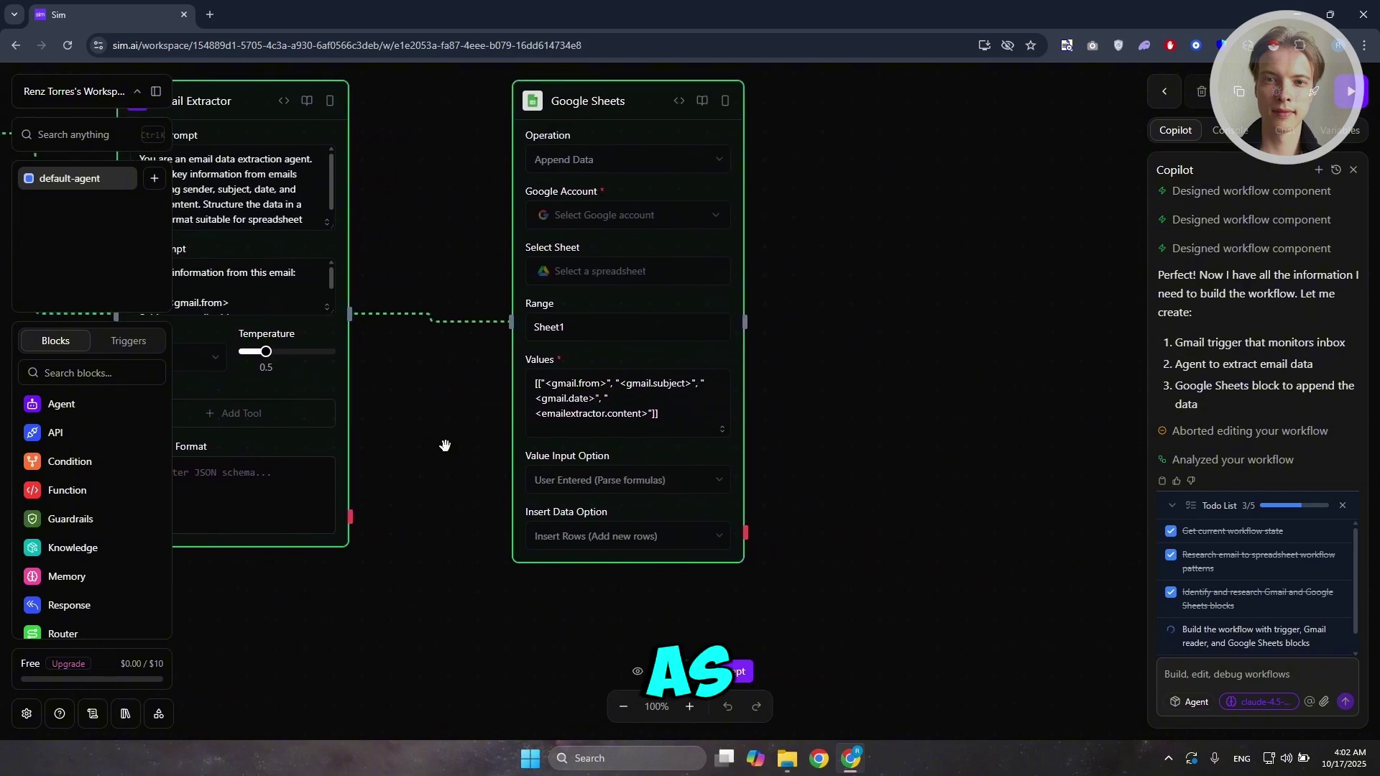
drag(891, 425, 1037, 477)
drag(606, 488, 703, 576)
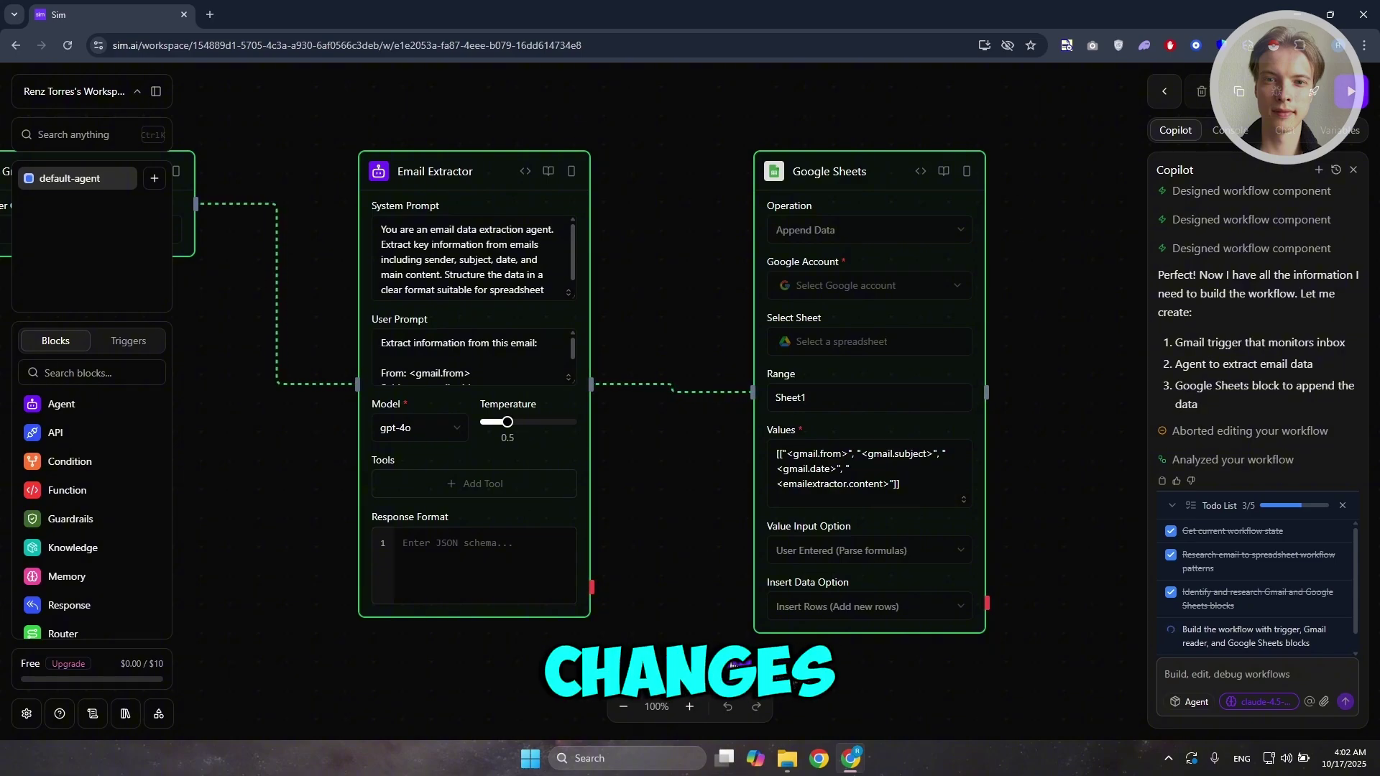
click(730, 667)
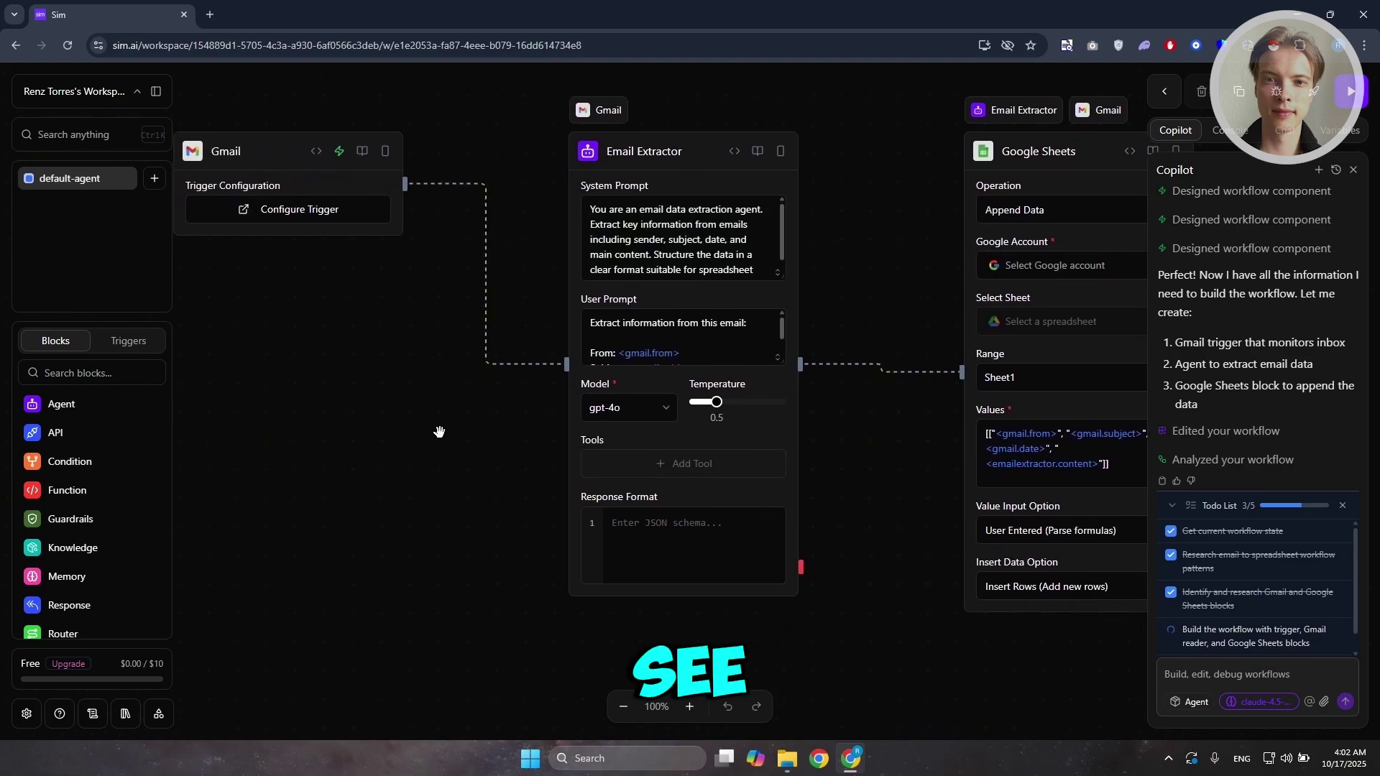
scroll(1199, 622, down, 1)
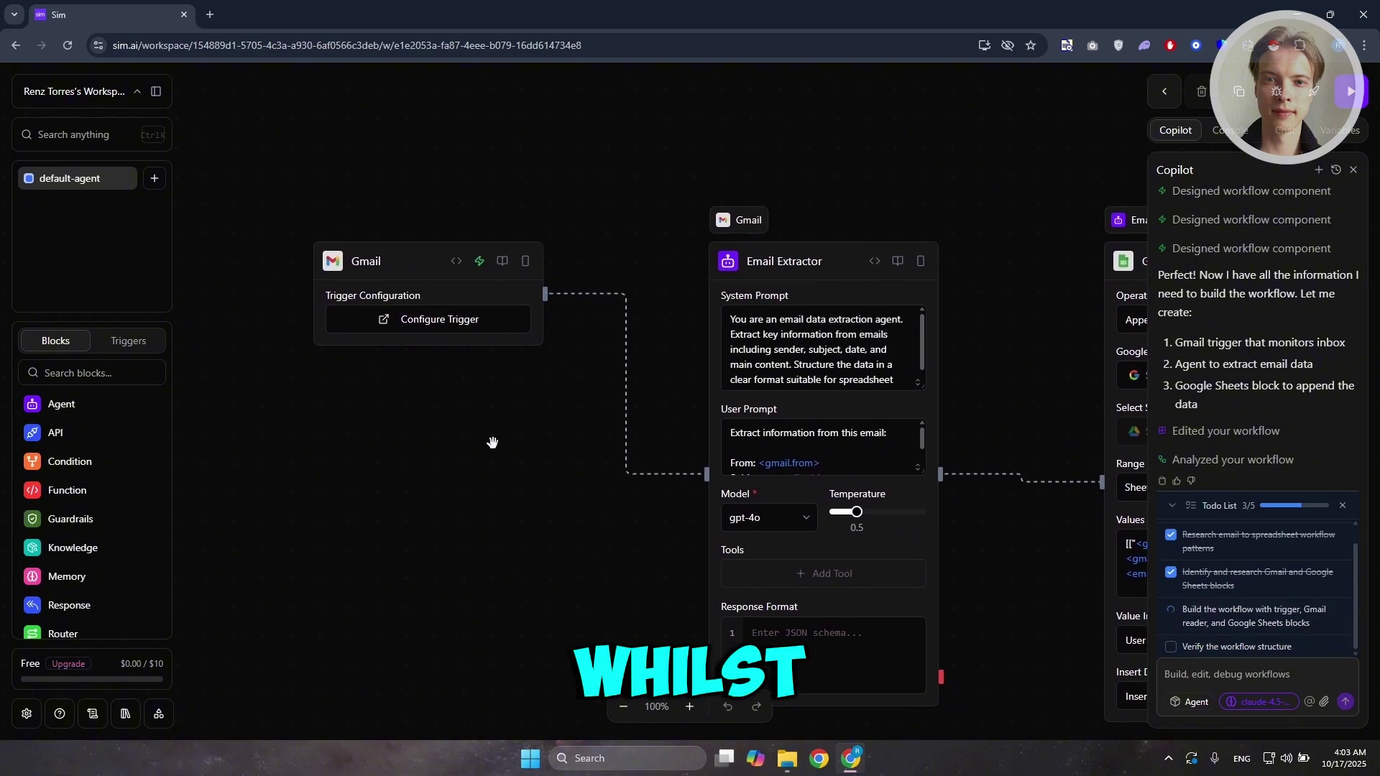
drag(410, 262, 409, 263)
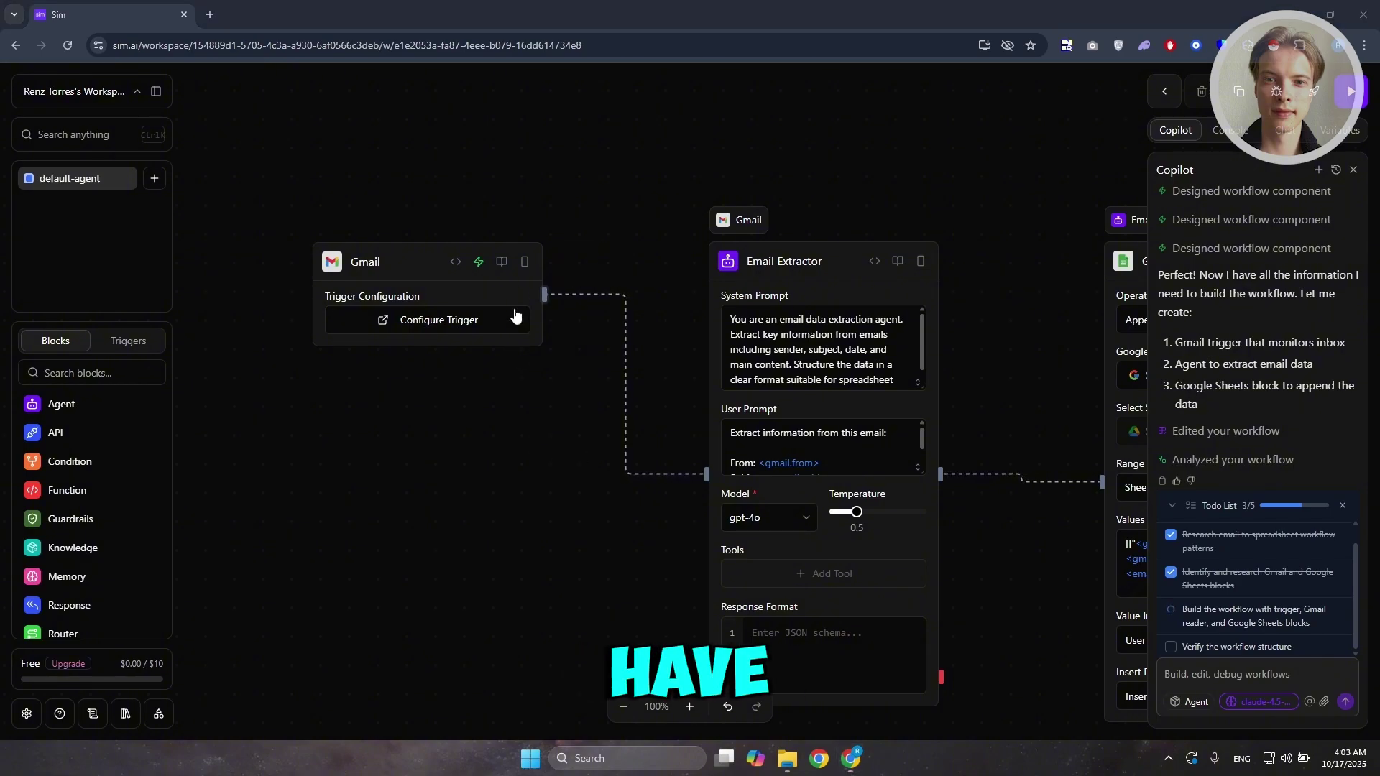
click(408, 321)
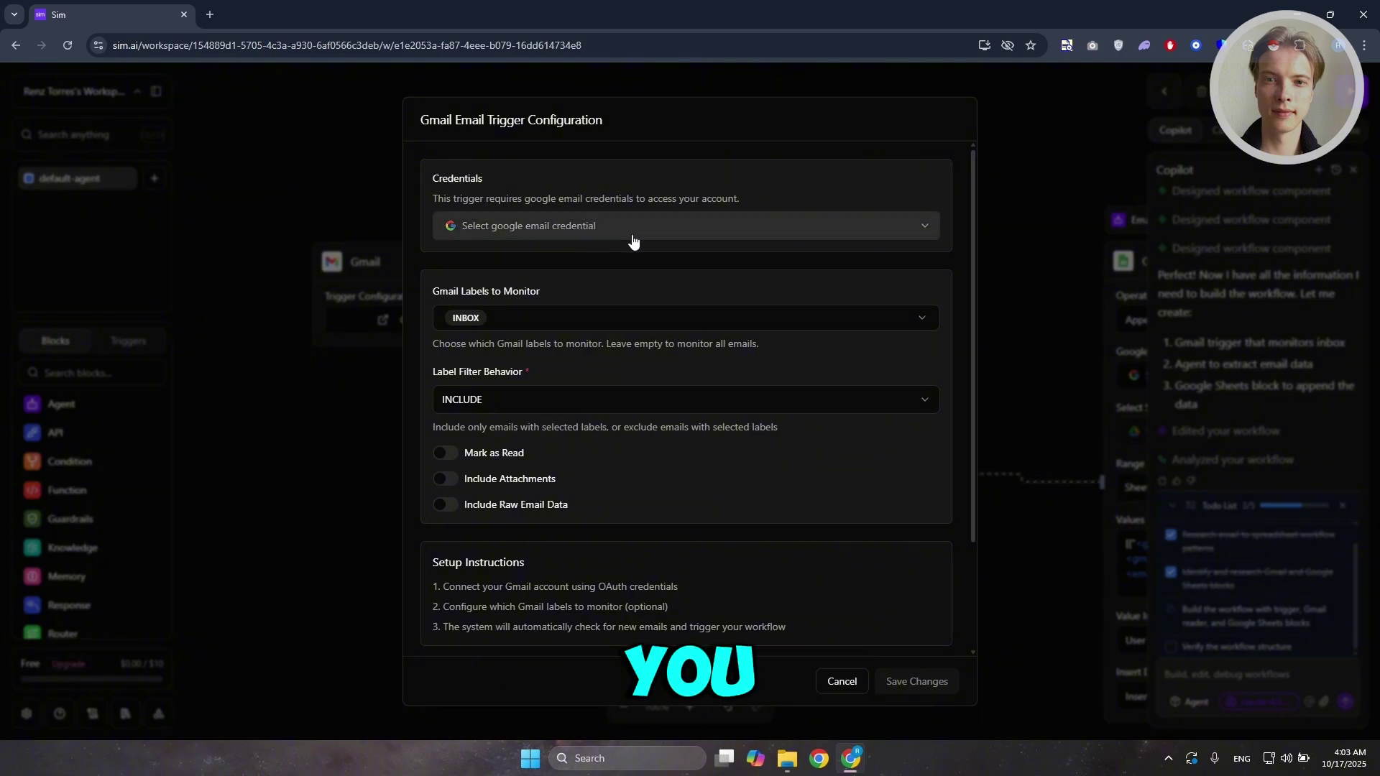
scroll(671, 288, down, 2)
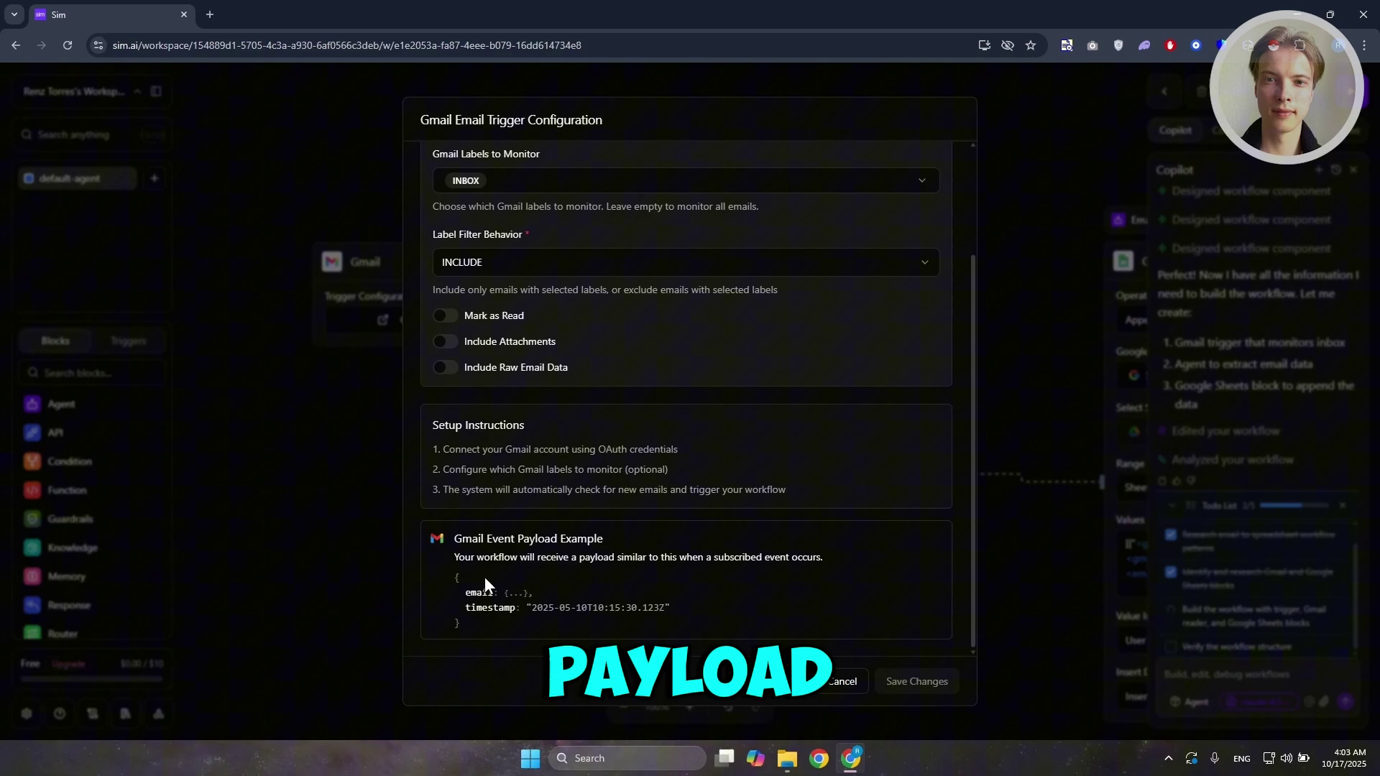
click(838, 680)
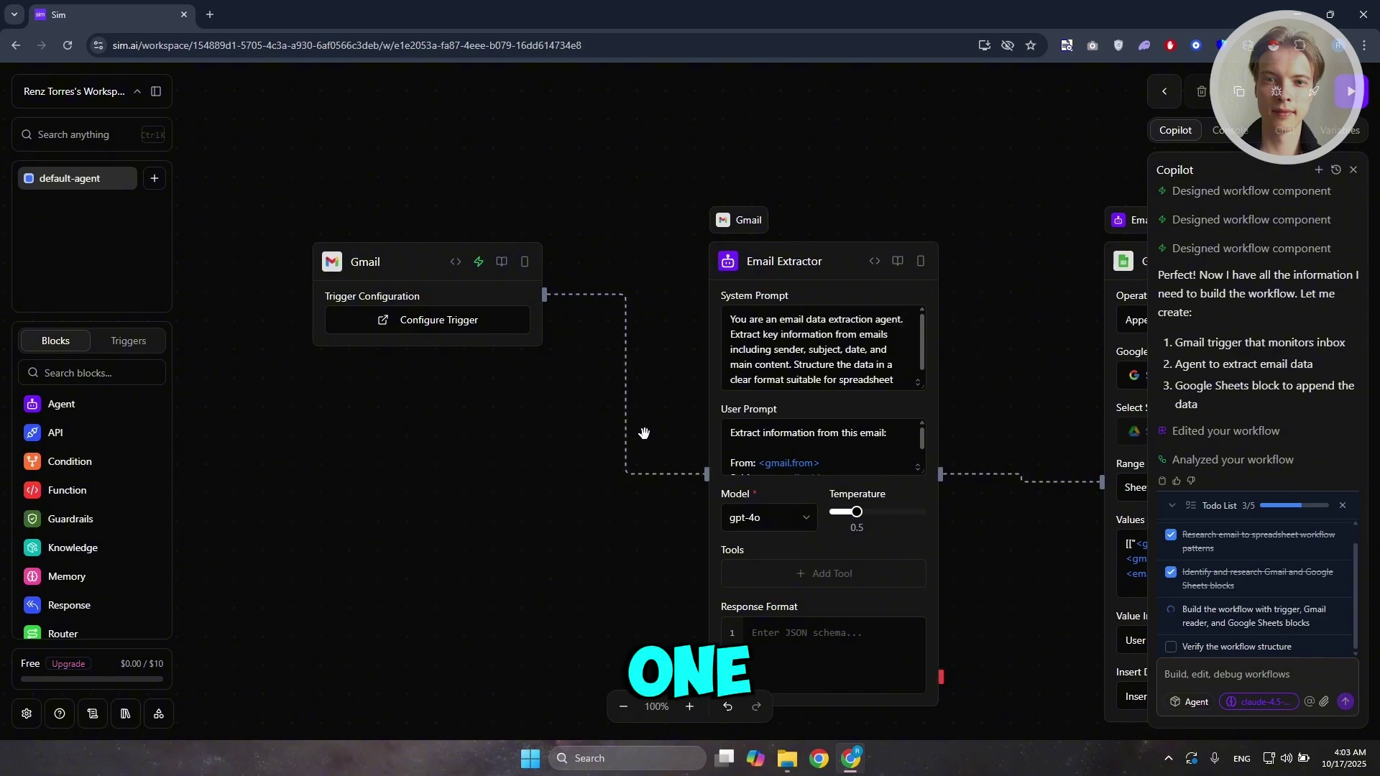
scroll(644, 433, down, 1)
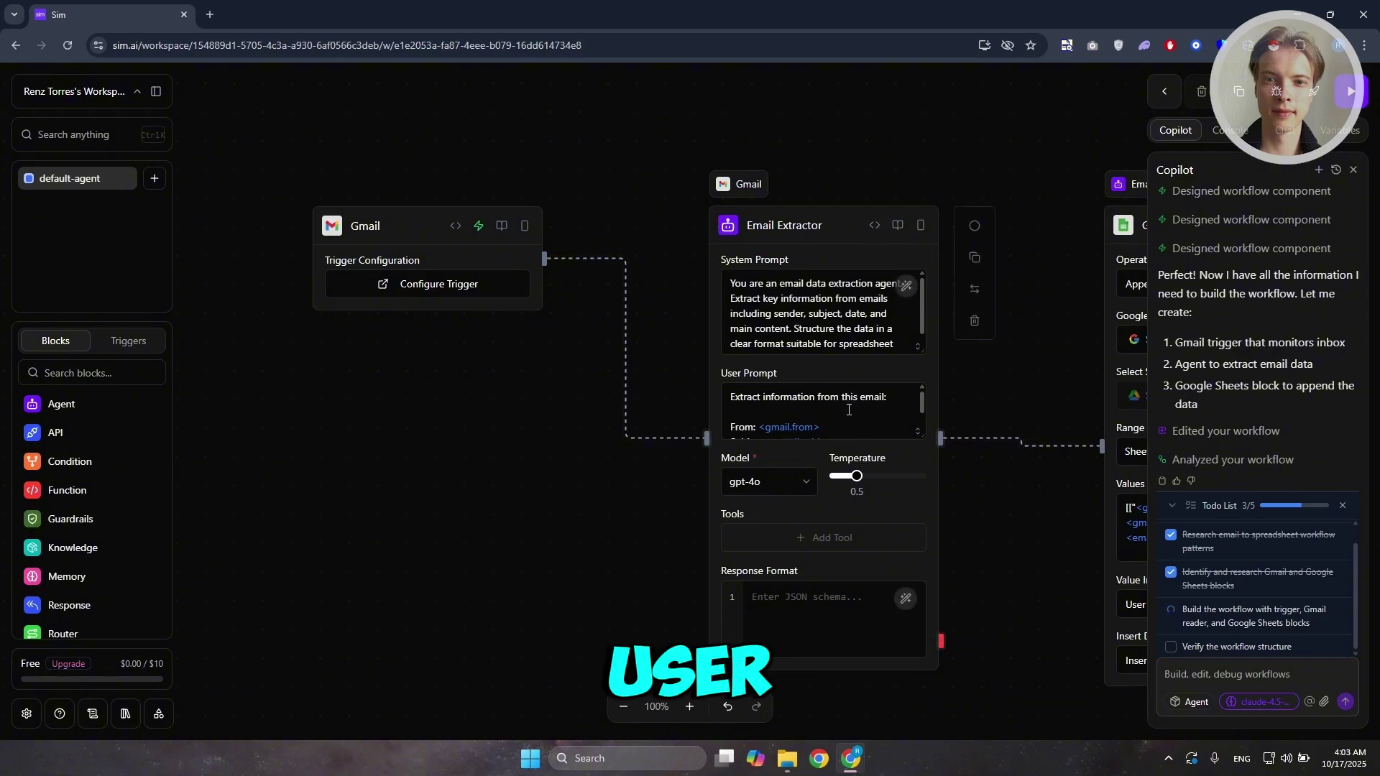
scroll(821, 303, down, 1)
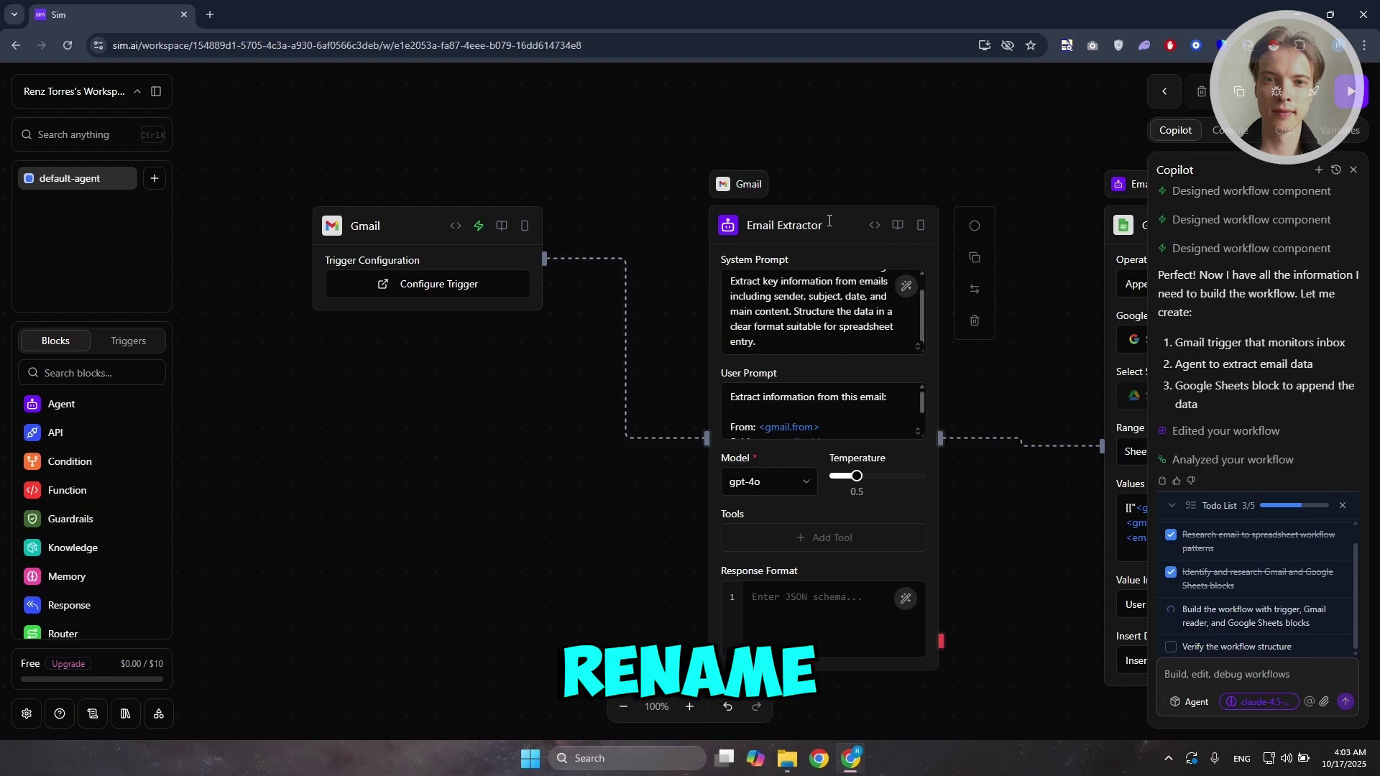
scroll(412, 508, right, 5)
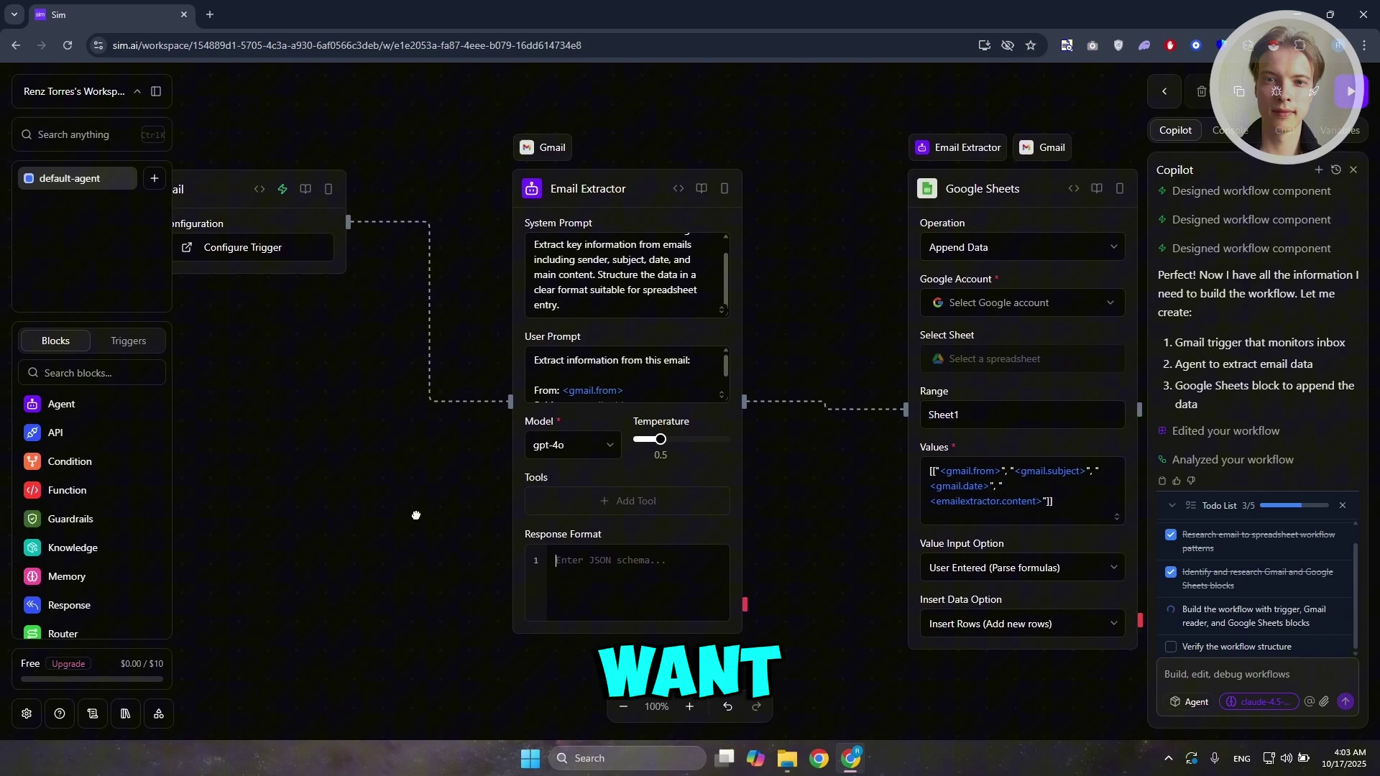
drag(743, 468, 586, 514)
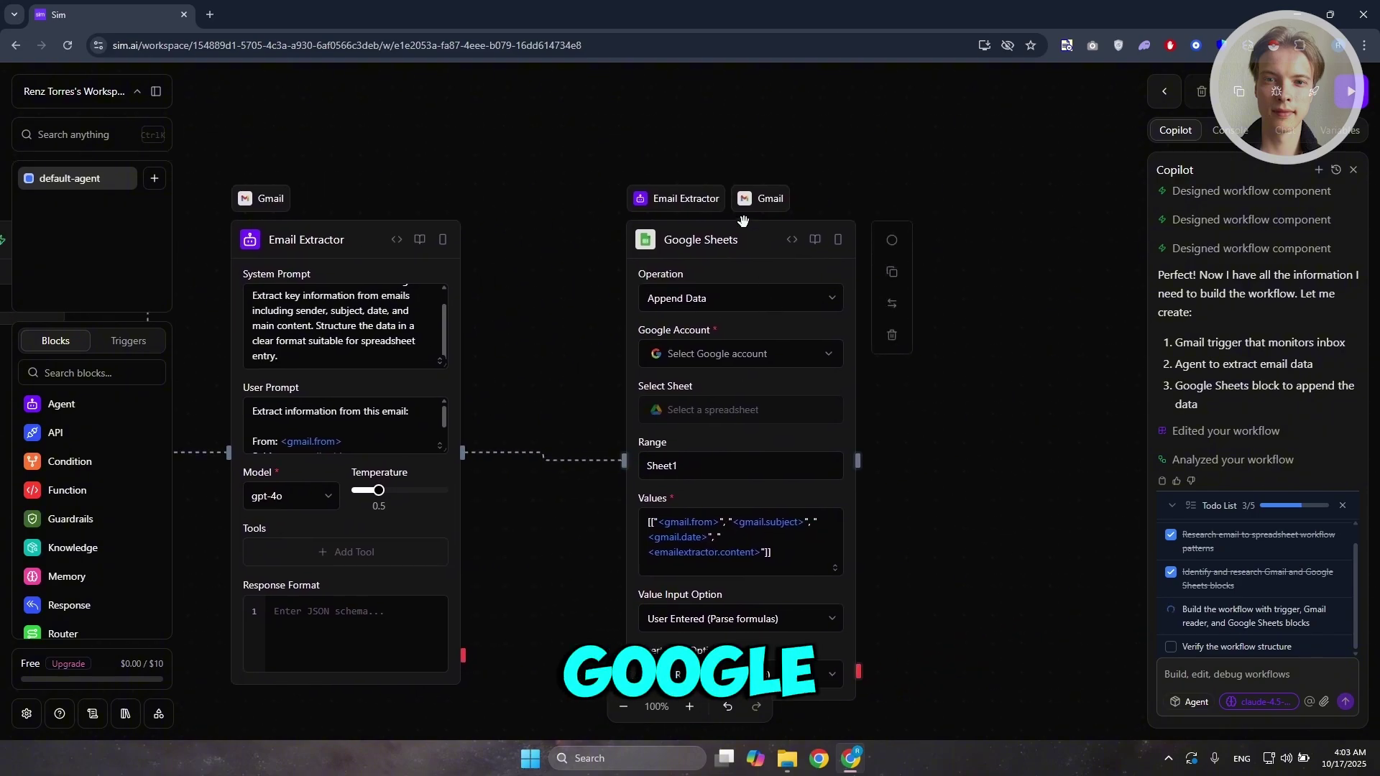
scroll(568, 403, down, 1)
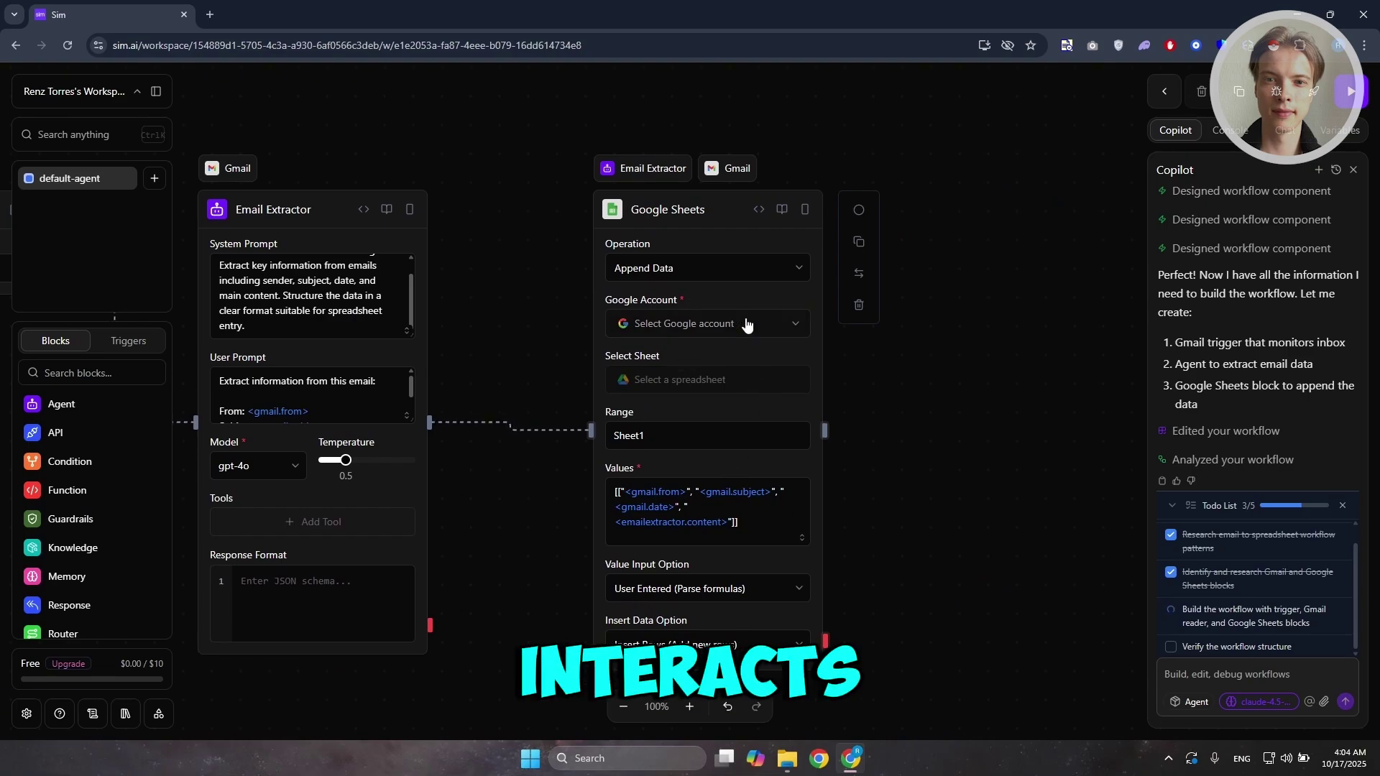
click(743, 273)
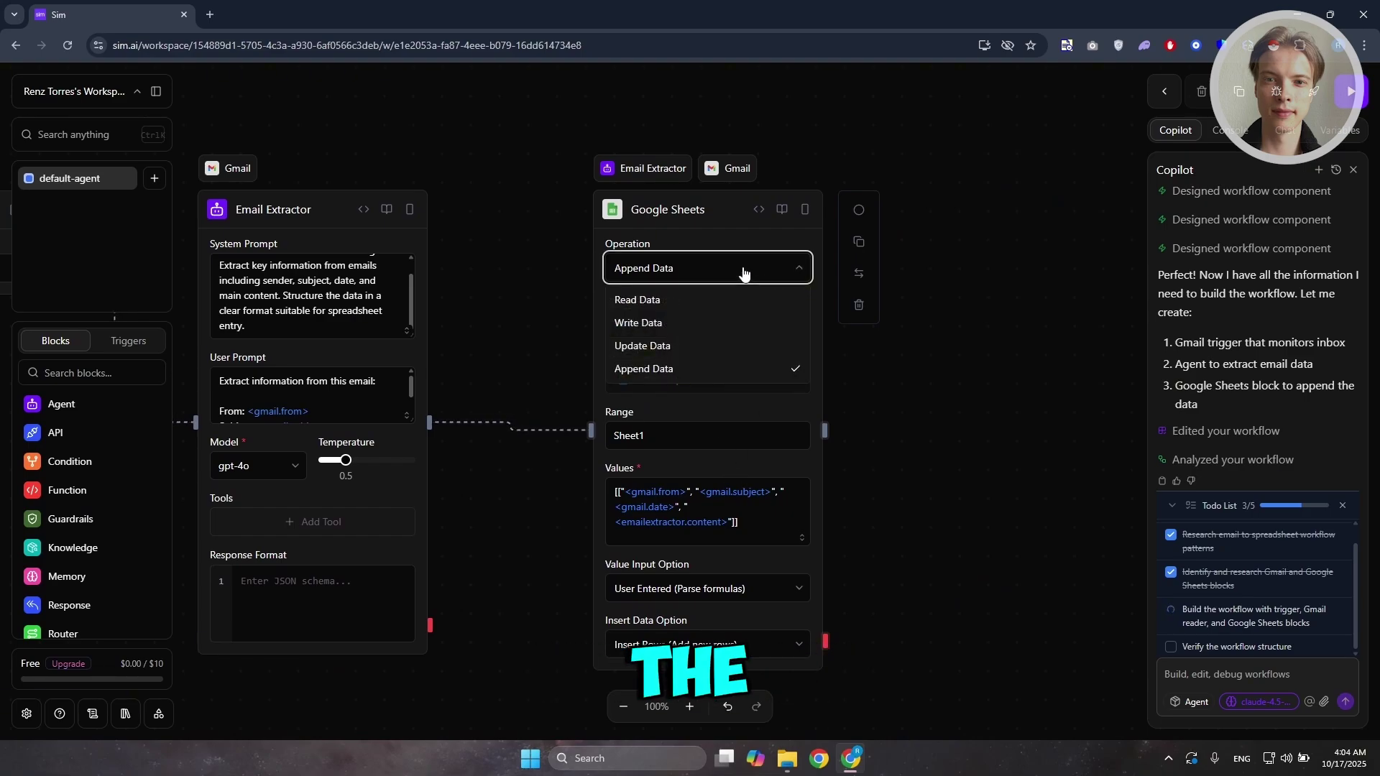
click(710, 242)
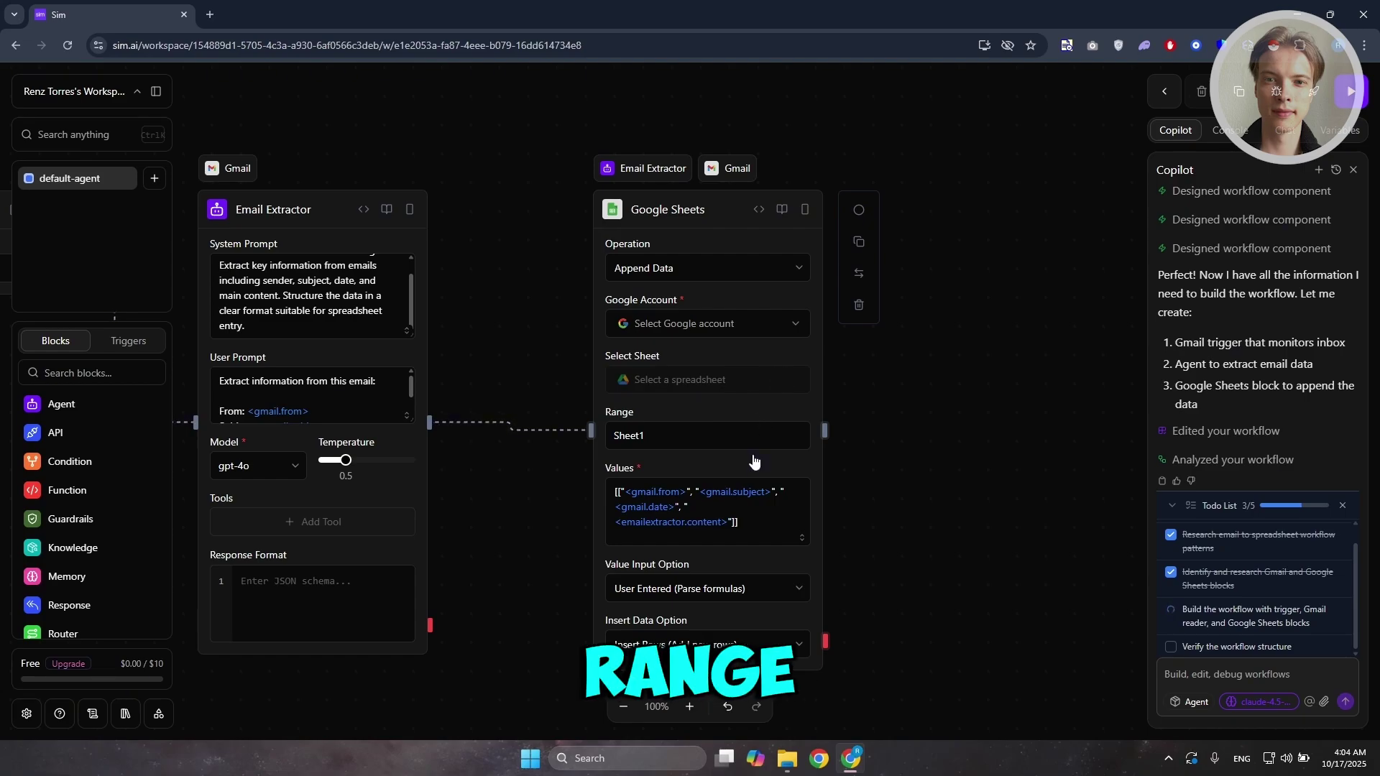
scroll(794, 468, down, 1)
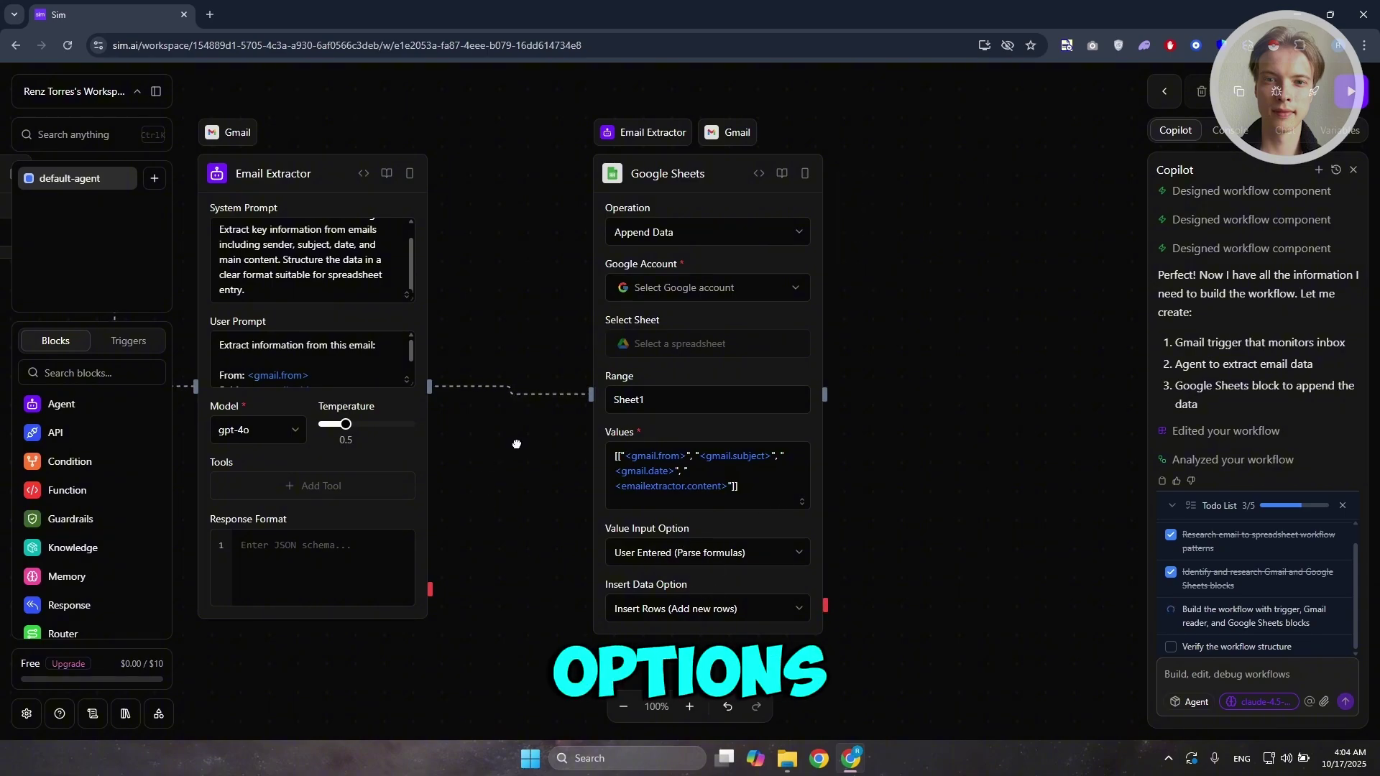
drag(517, 444, 826, 424)
drag(428, 456, 450, 470)
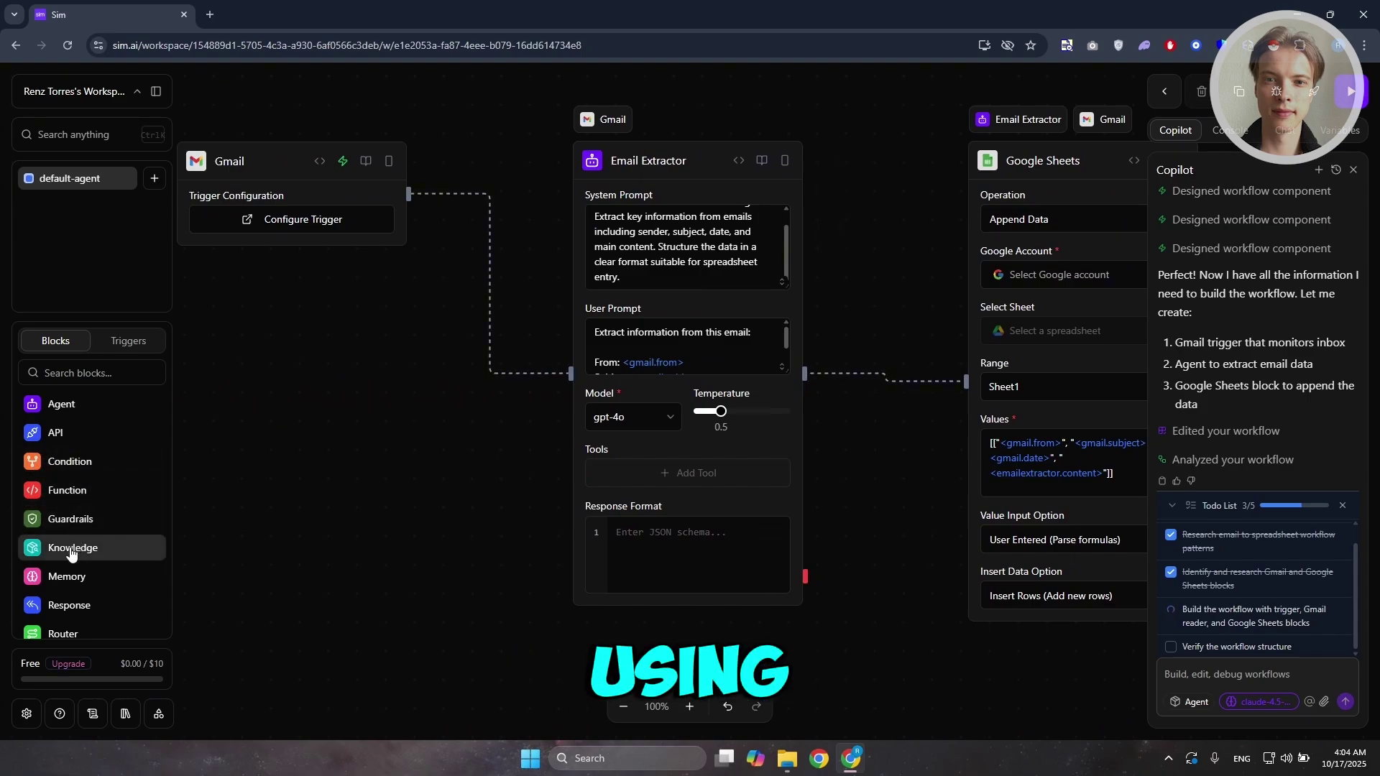
scroll(69, 552, down, 2)
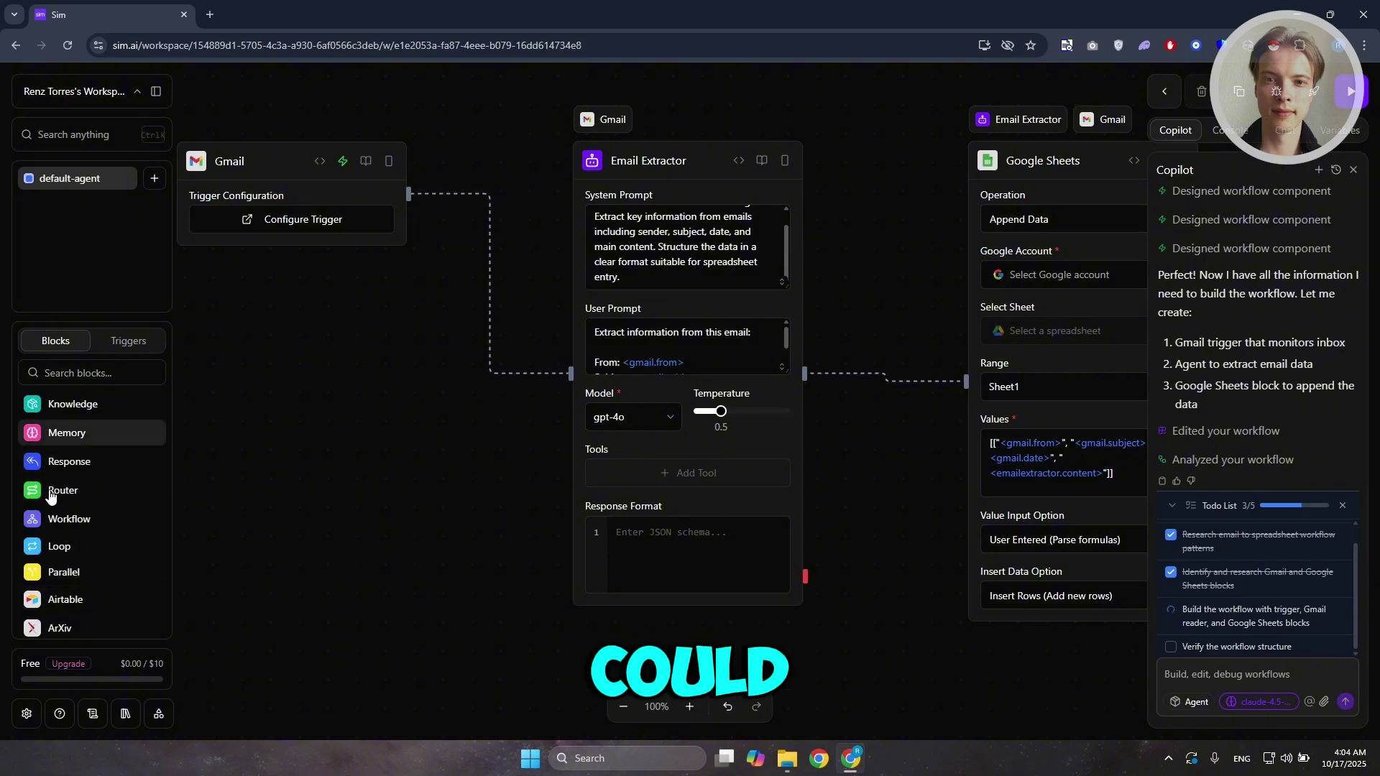
scroll(53, 539, up, 1)
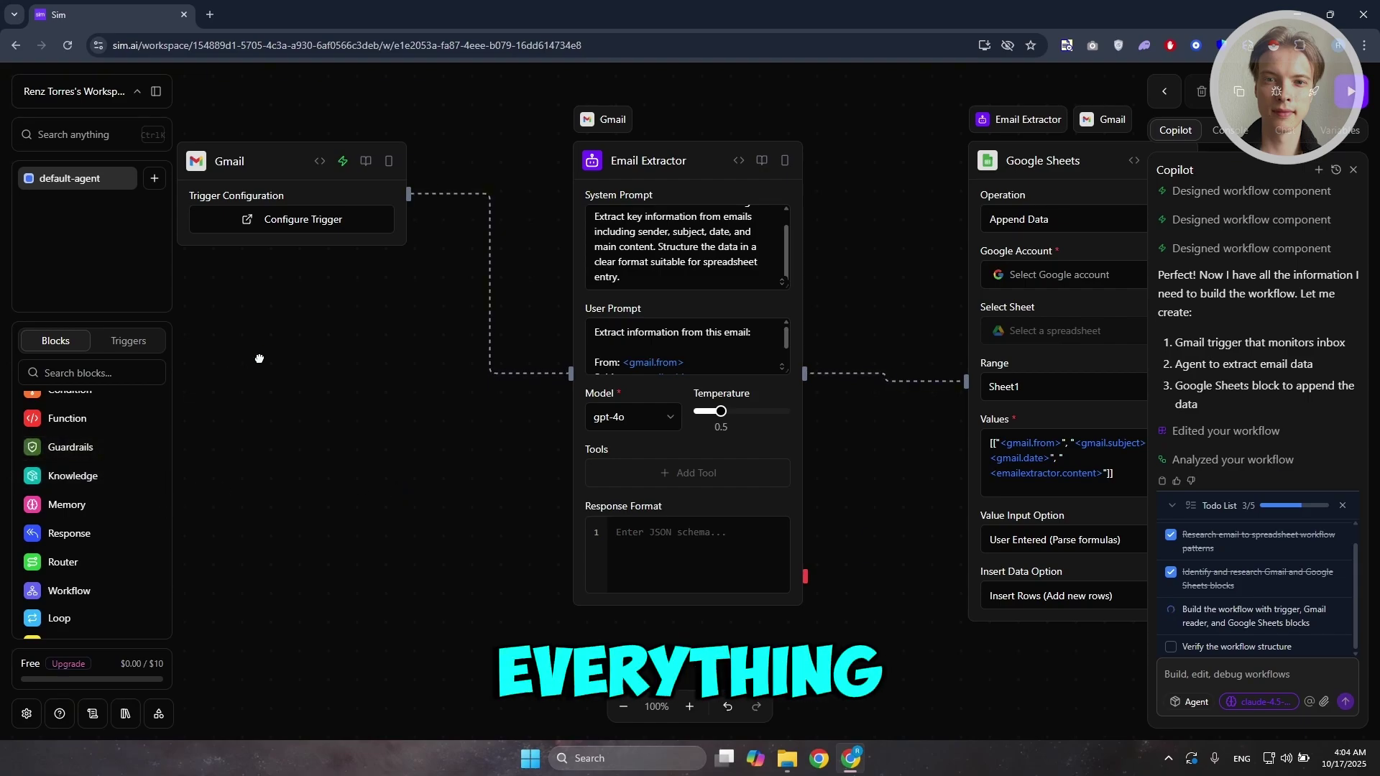
click(133, 342)
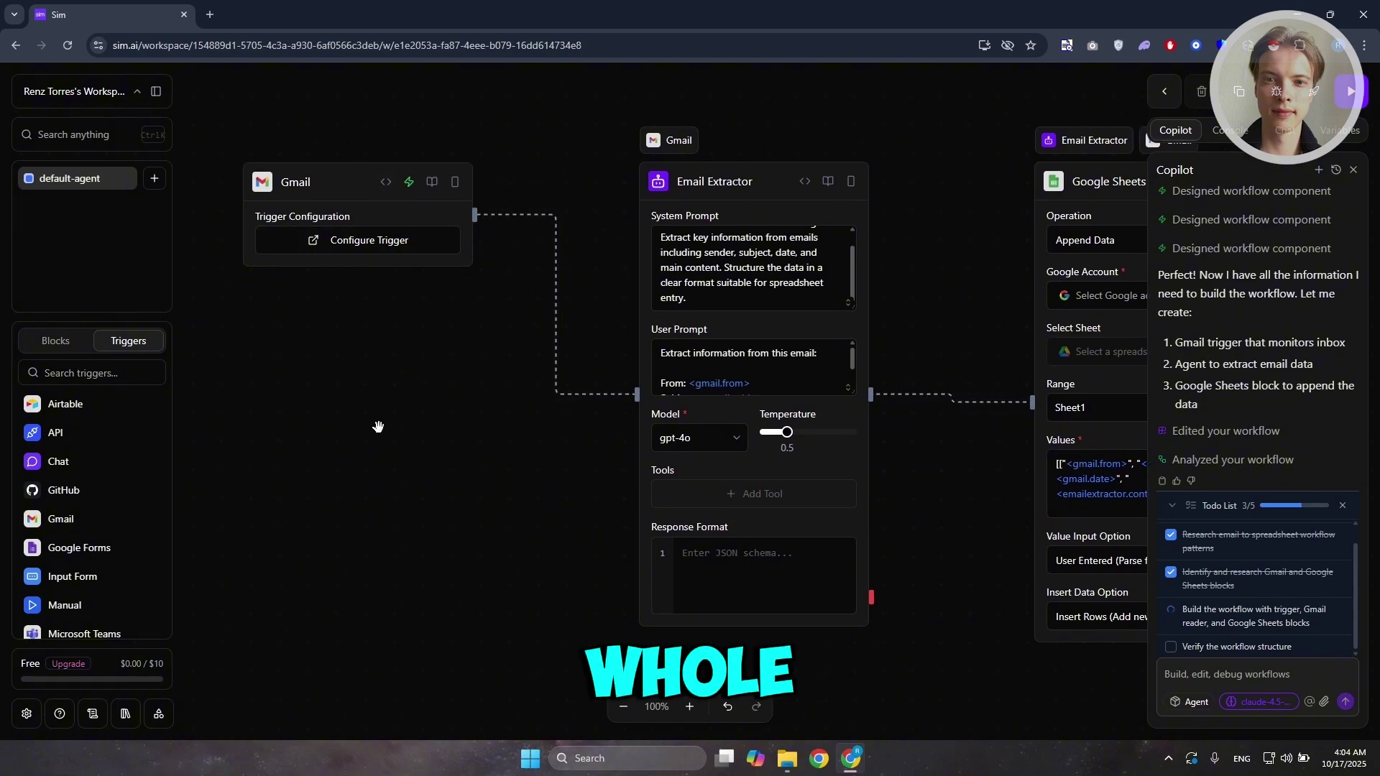
click(50, 342)
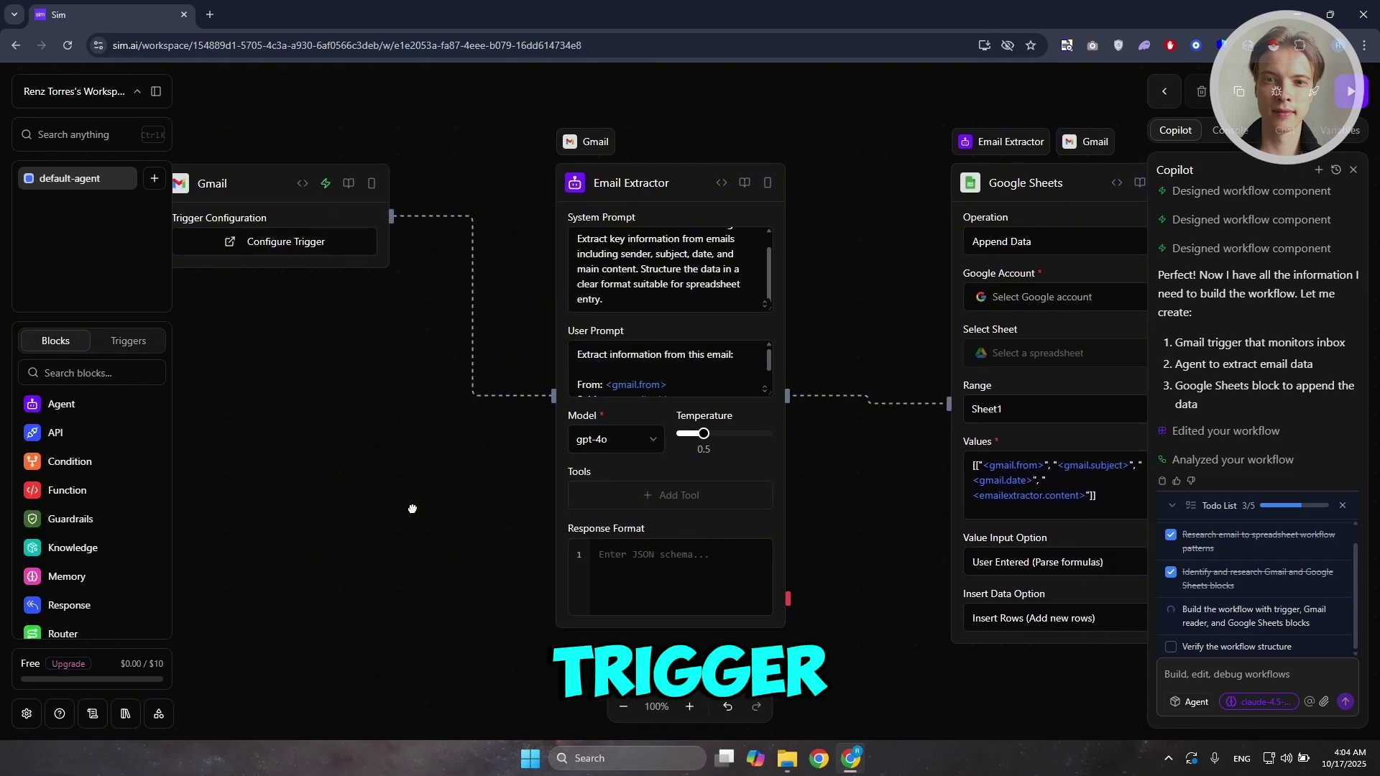
drag(524, 561, 425, 567)
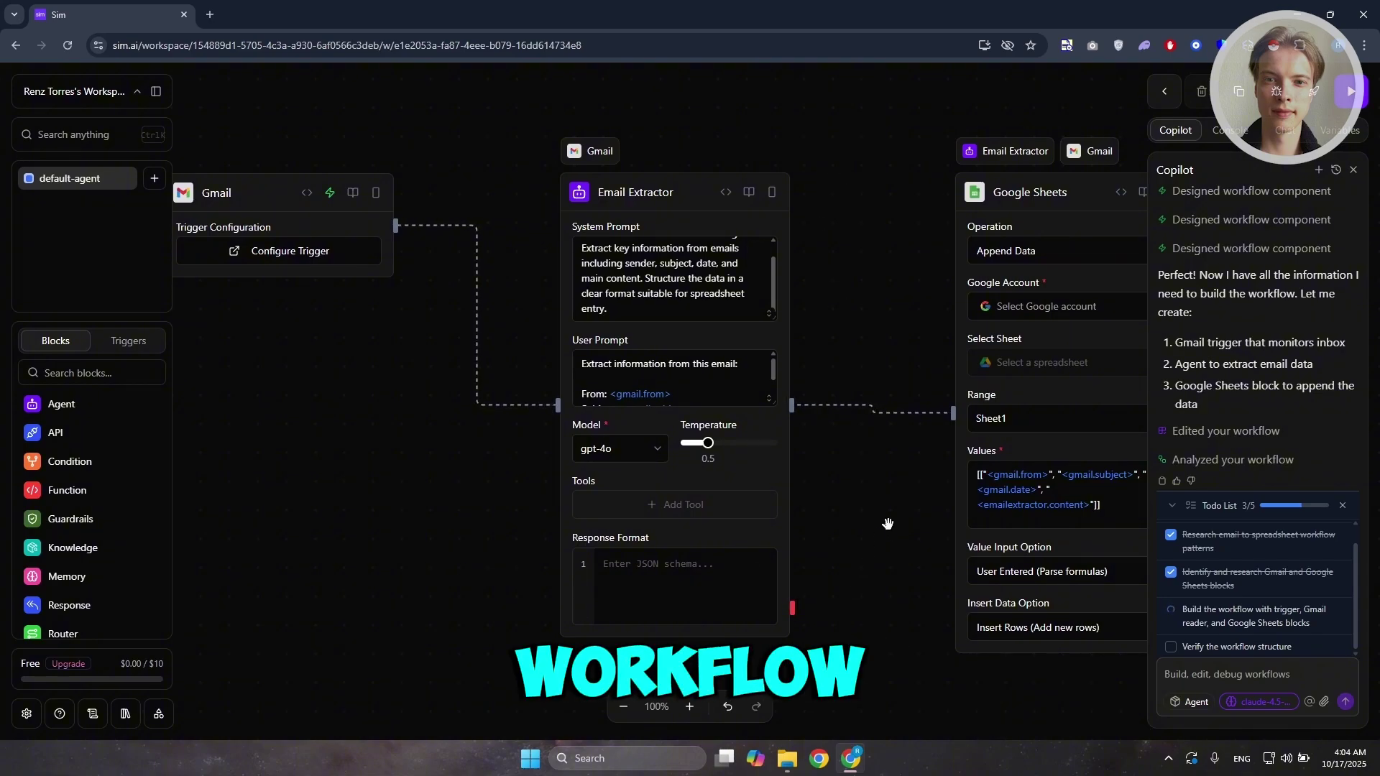
drag(888, 525, 765, 500)
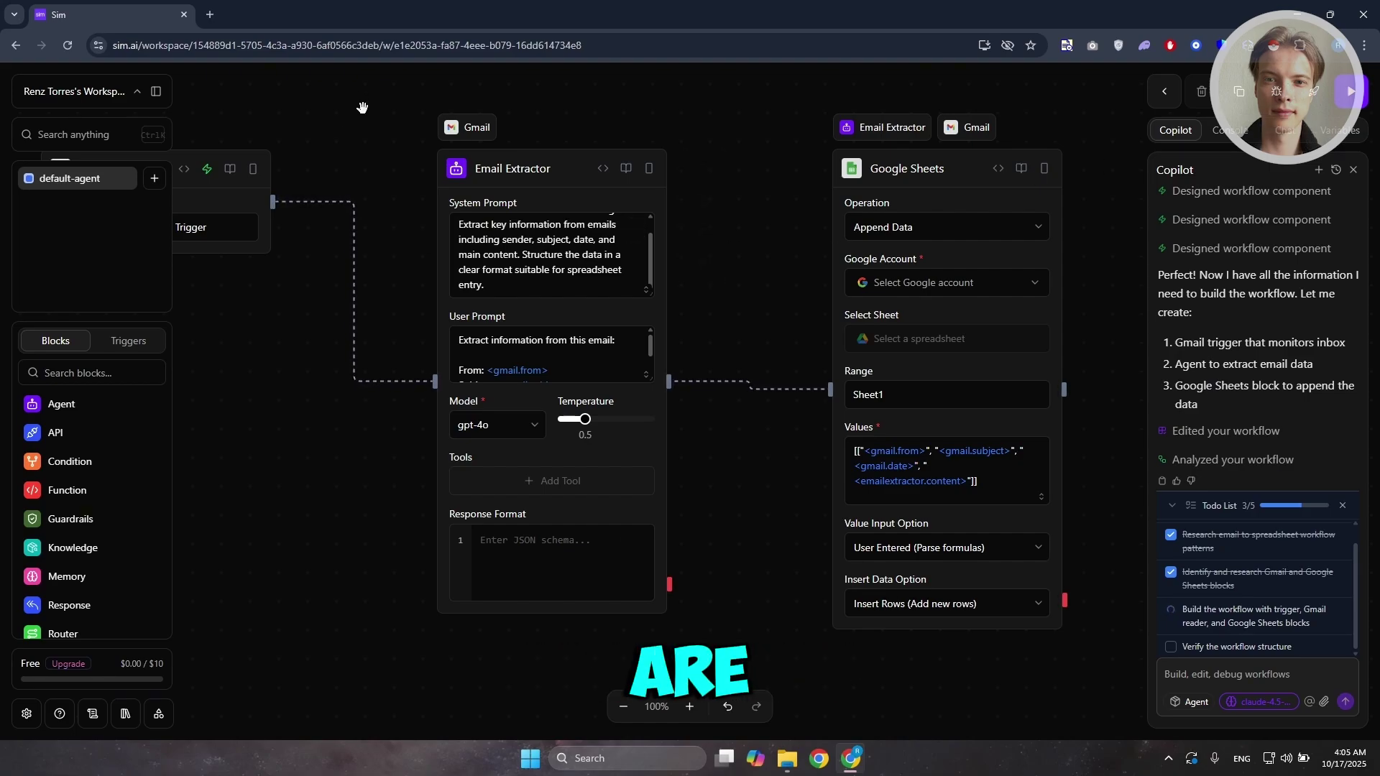
drag(360, 121, 458, 132)
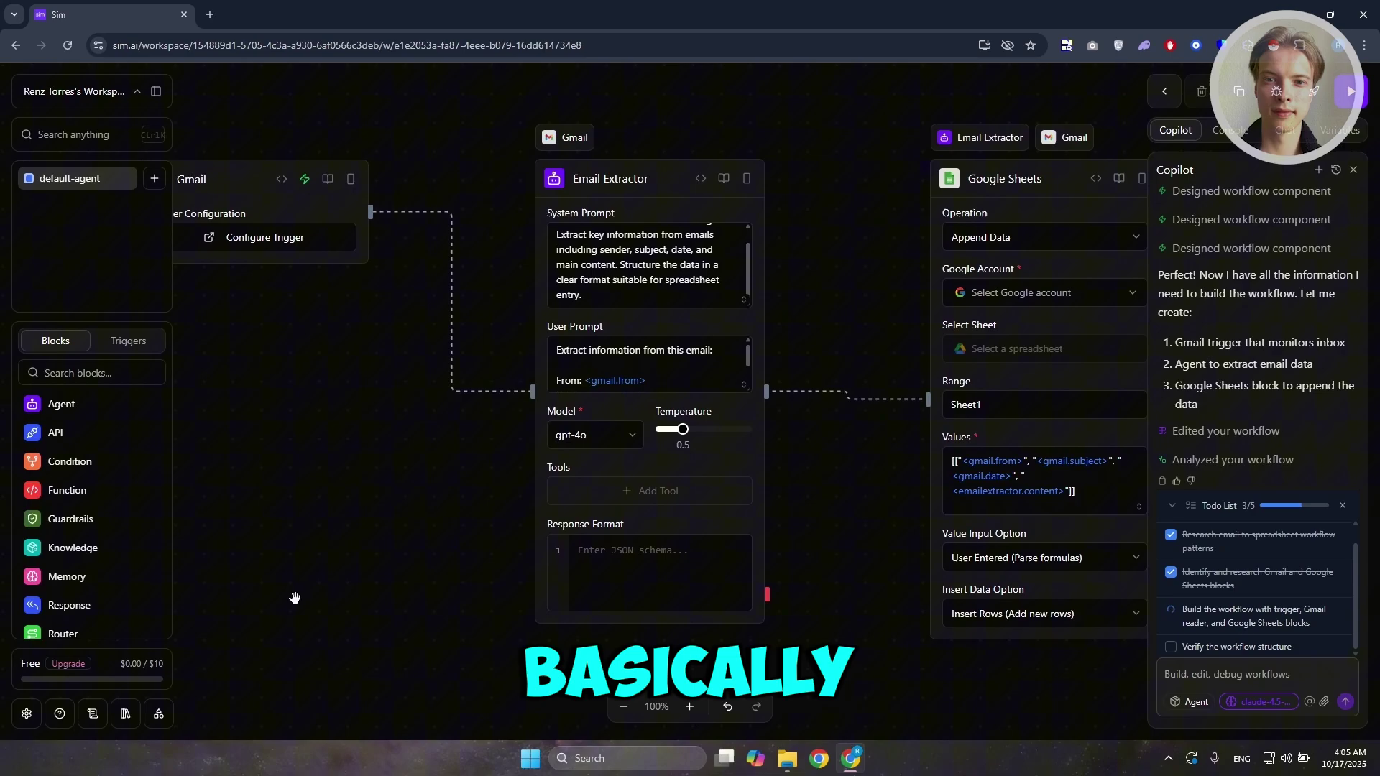